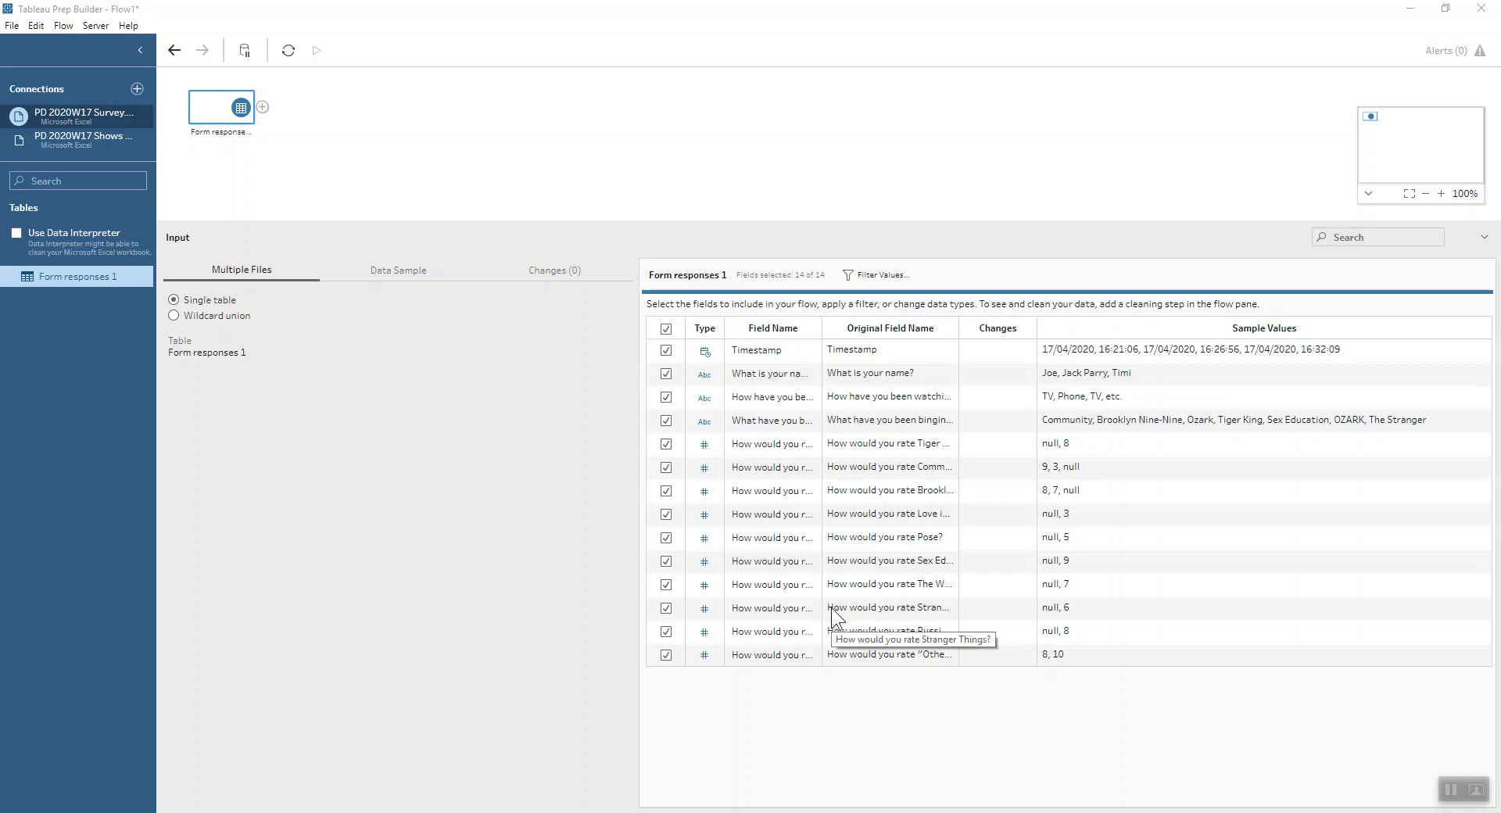
Add a cleaning step after the Form responses 1 input and examine the rows of the last respondent in "What is your name?"
click(263, 107)
click(270, 148)
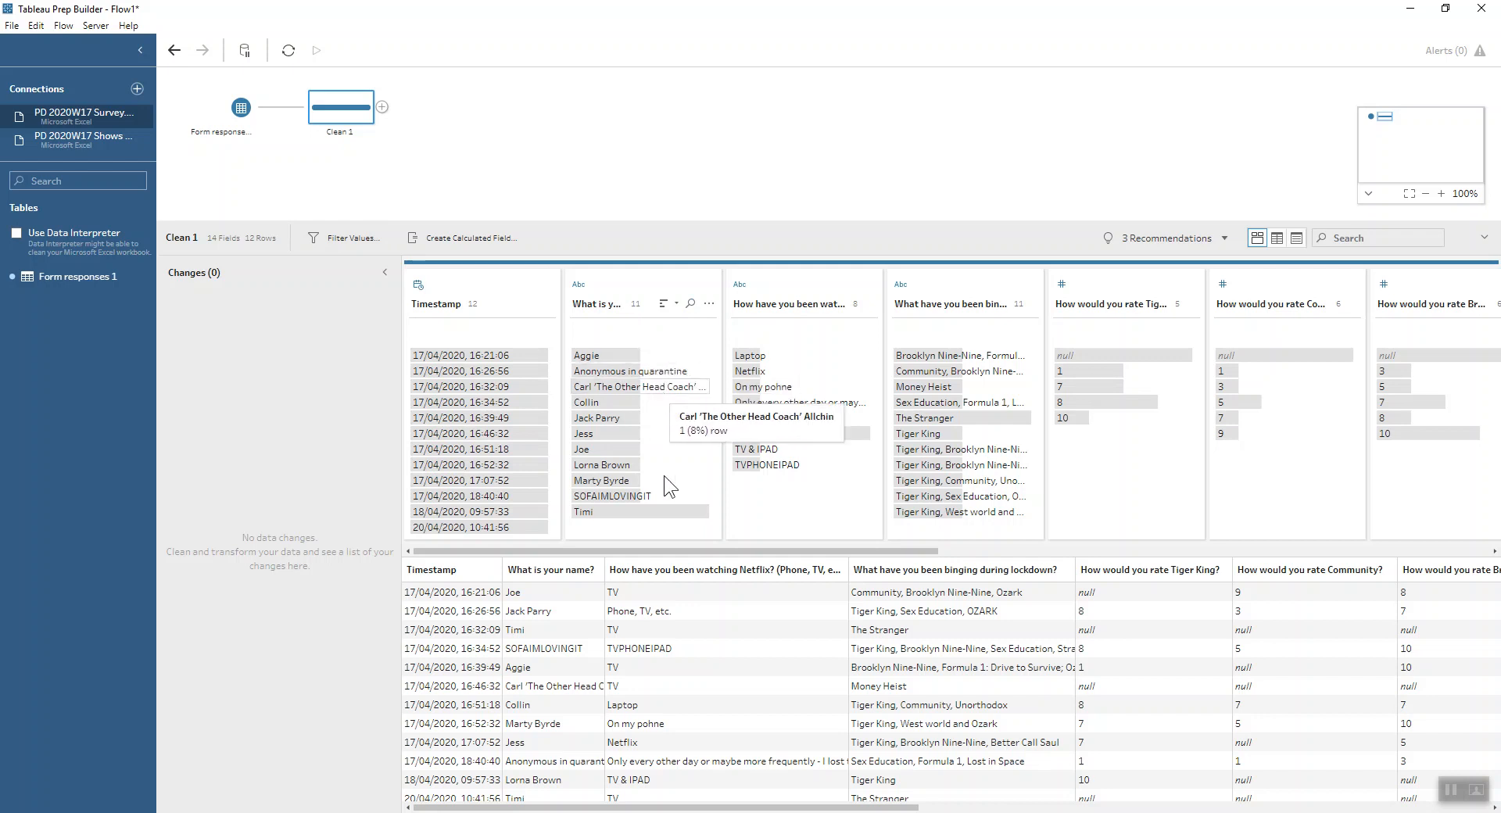
click(677, 510)
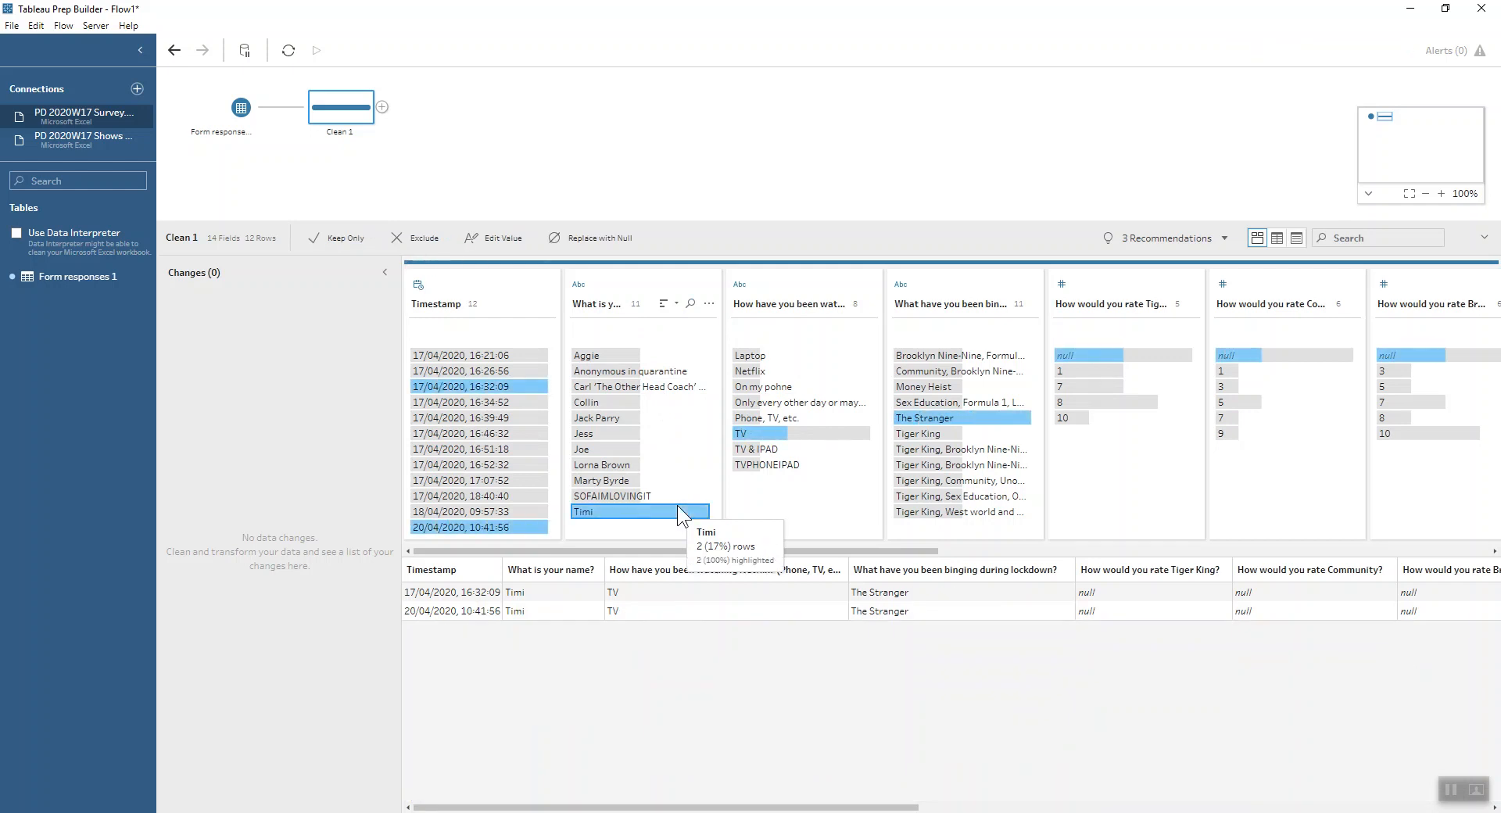
drag(931, 806, 1183, 806)
drag(1066, 808, 871, 753)
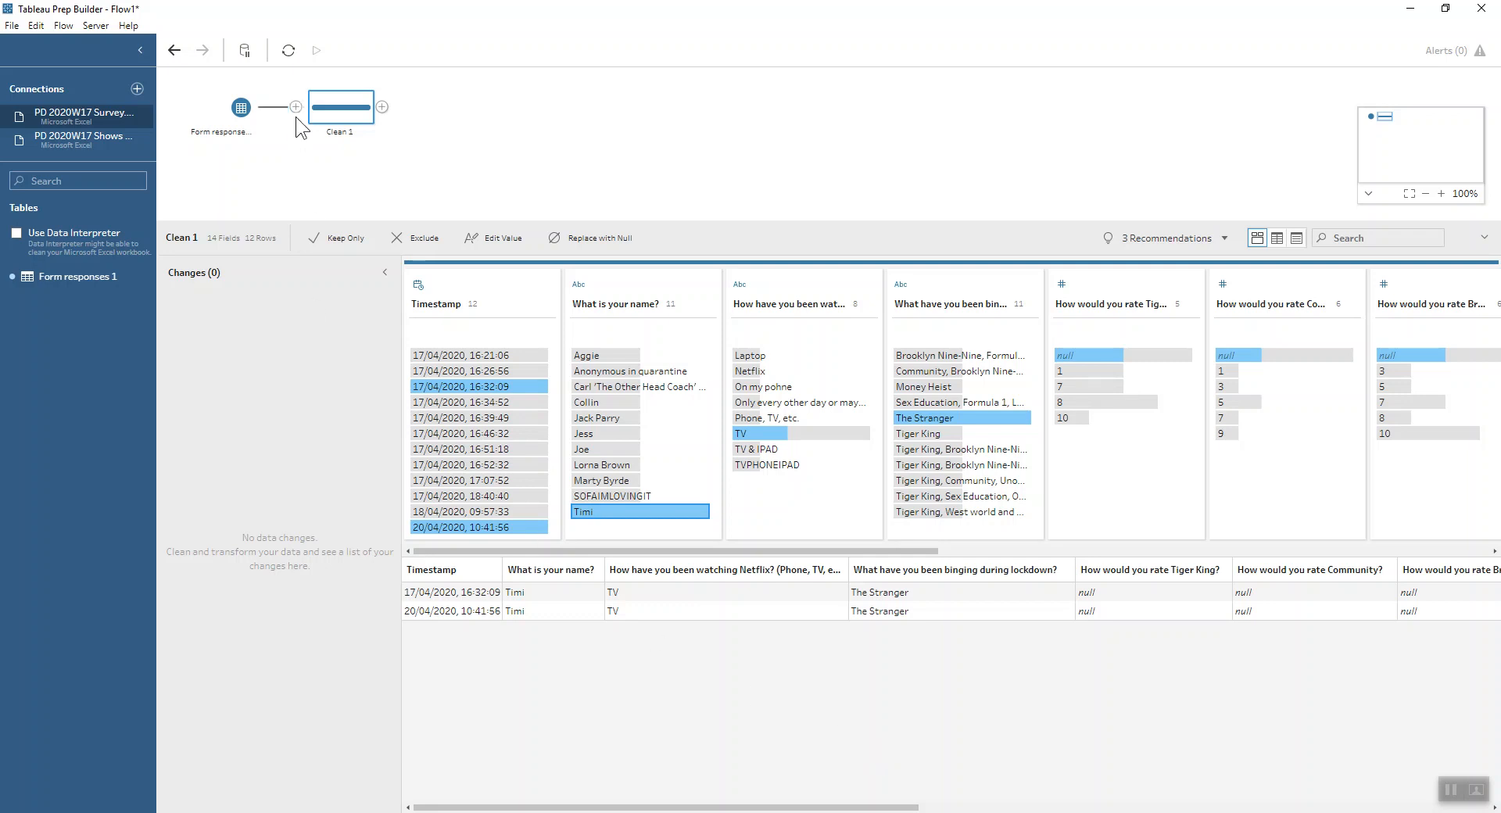
Exclude the Timestamp field from the Form responses 1 input
click(233, 106)
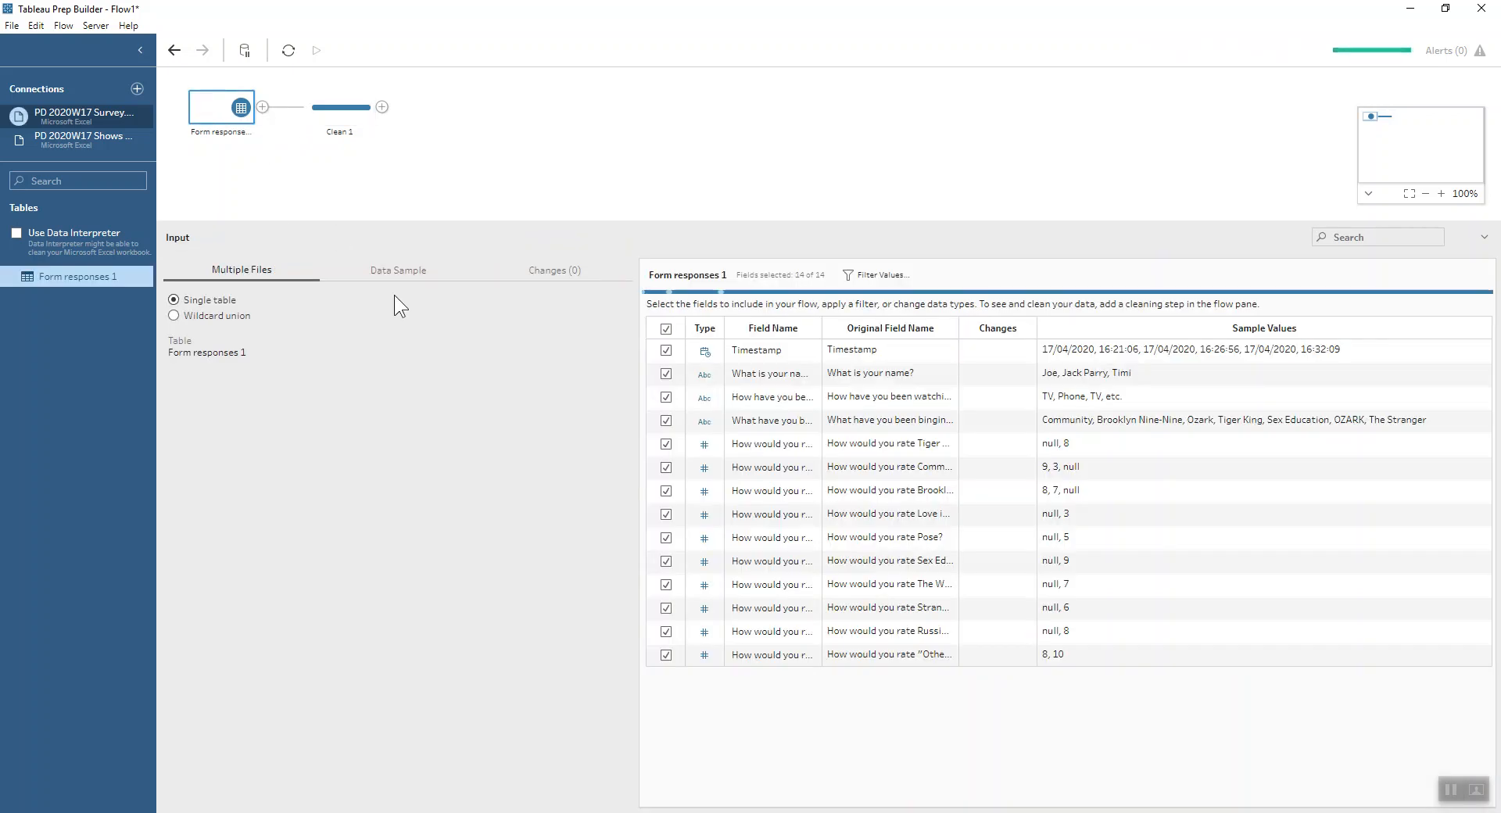
click(666, 351)
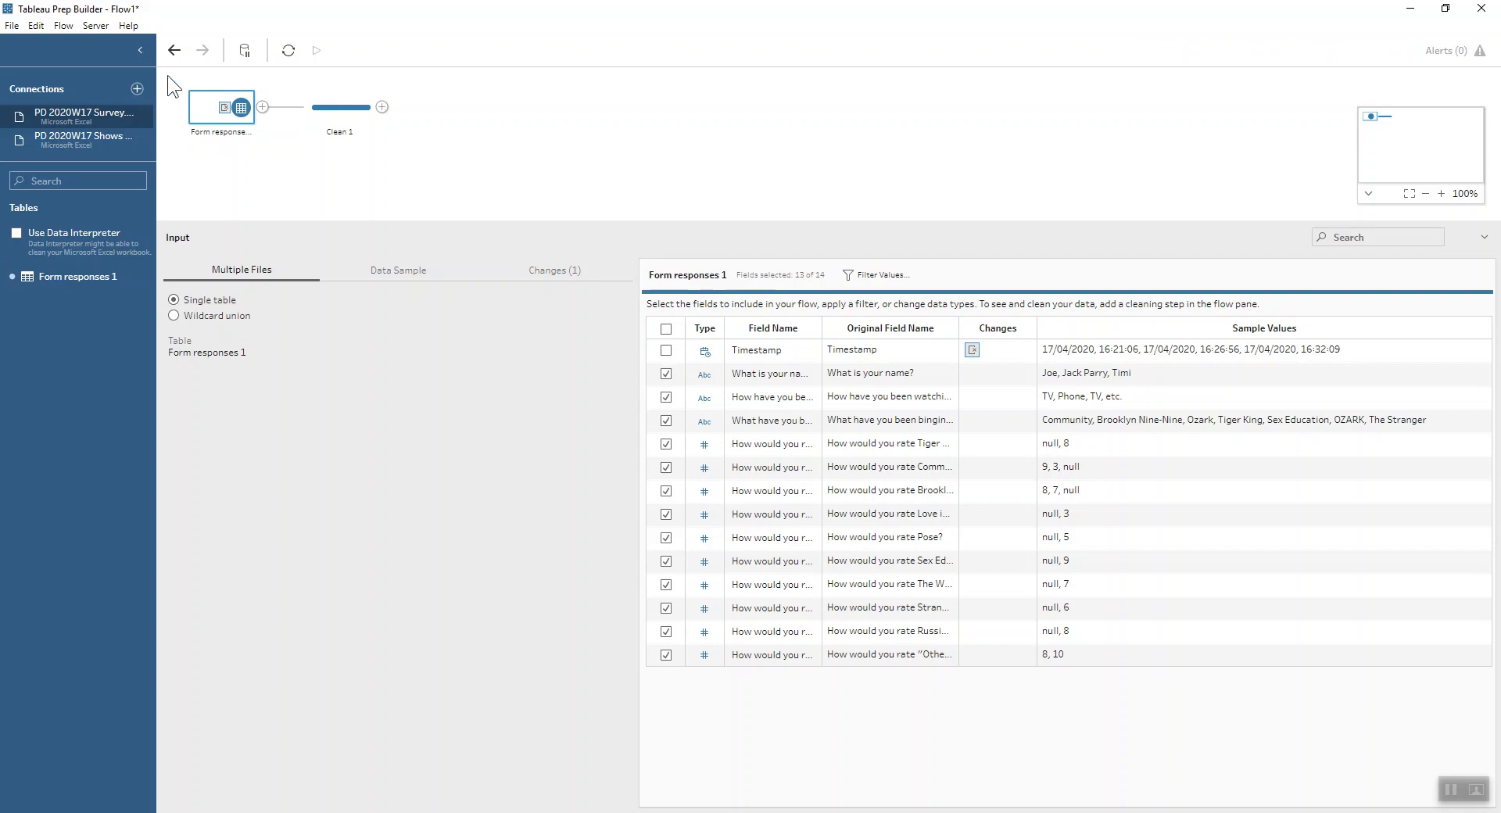
Add an Aggregate step after Clean 1 and include all available fields in it
click(382, 107)
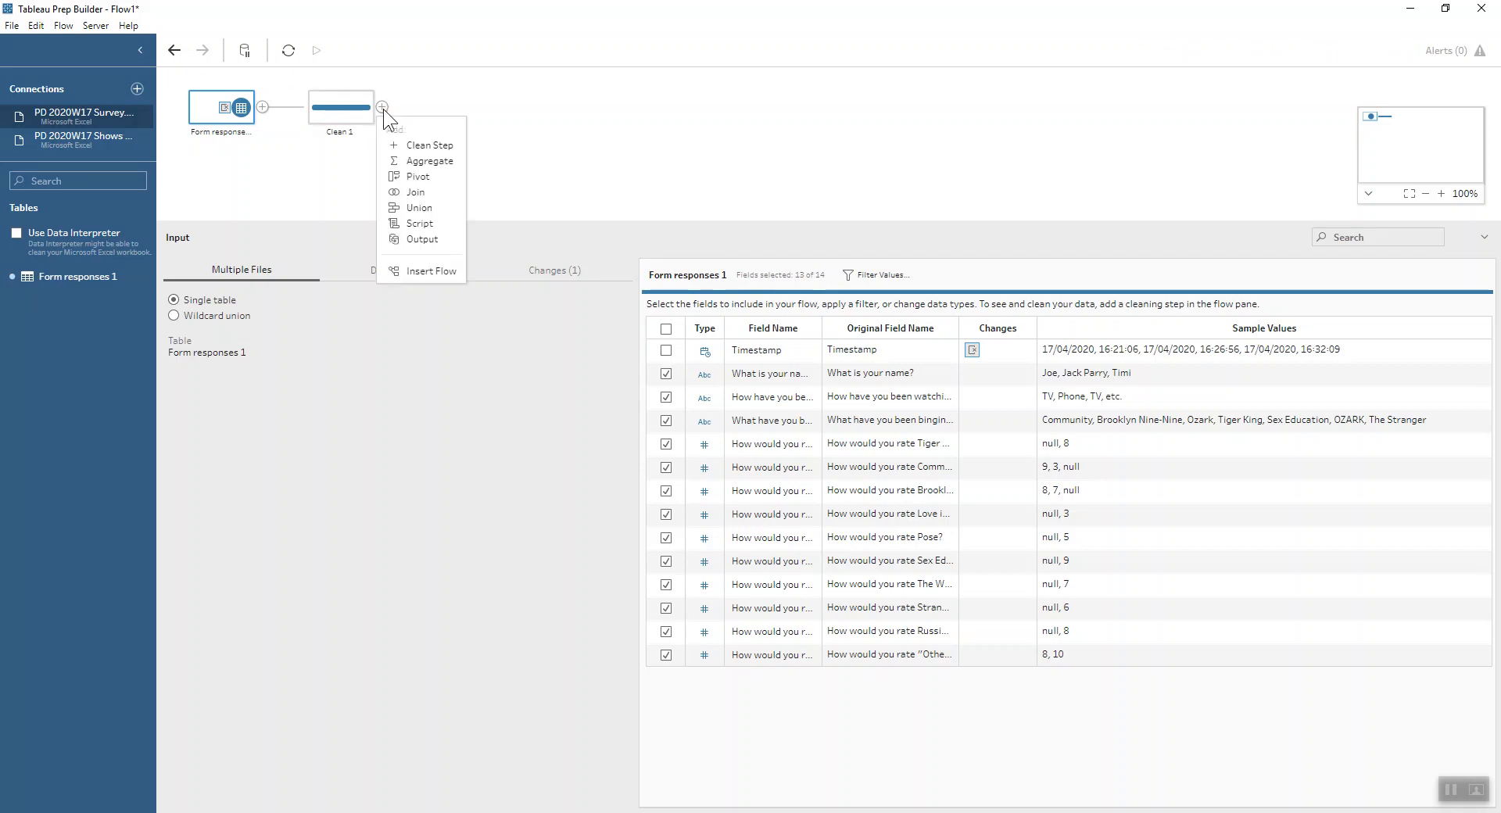
click(403, 163)
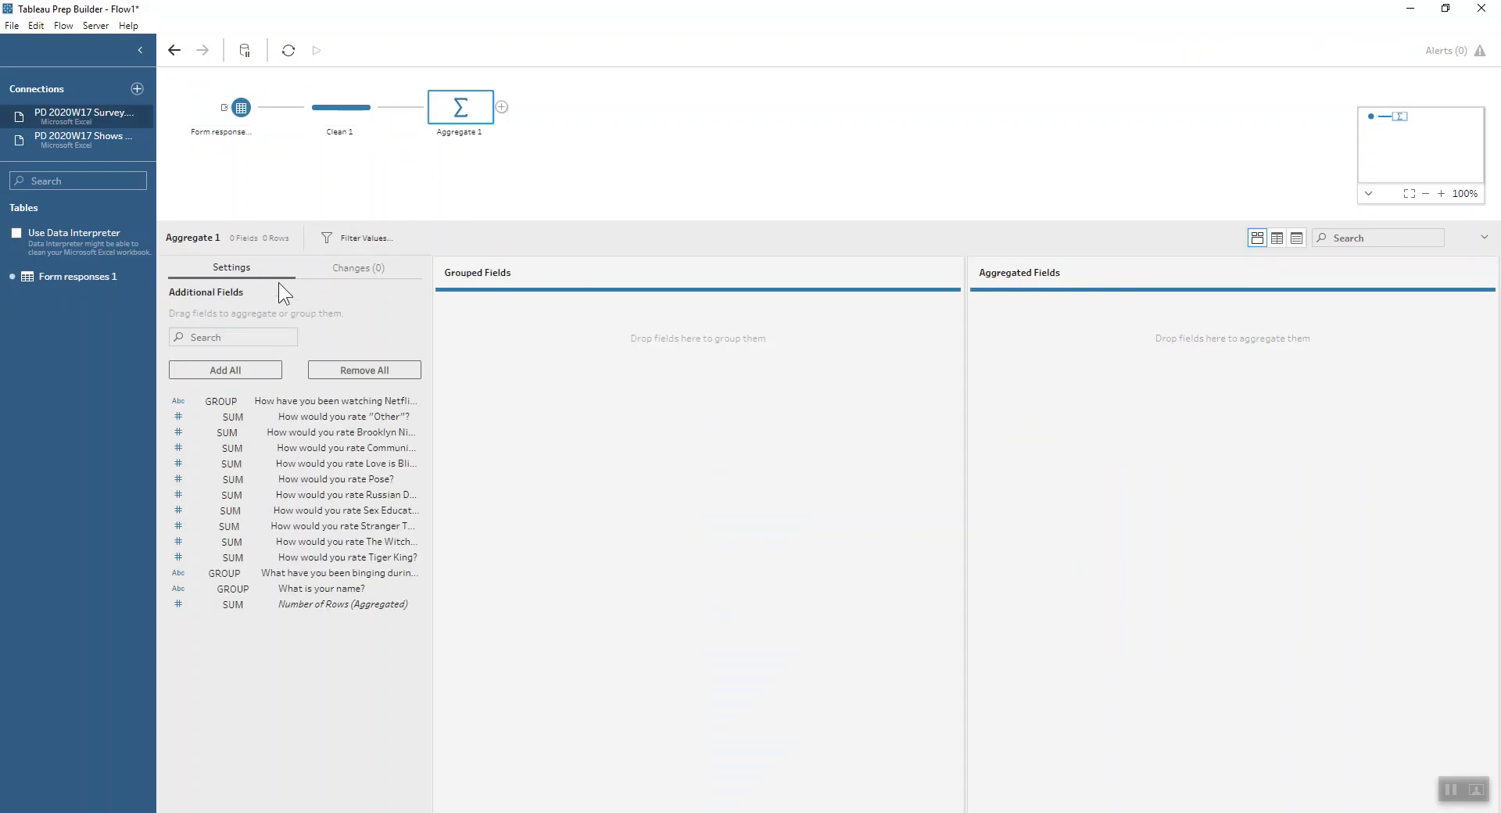
click(253, 376)
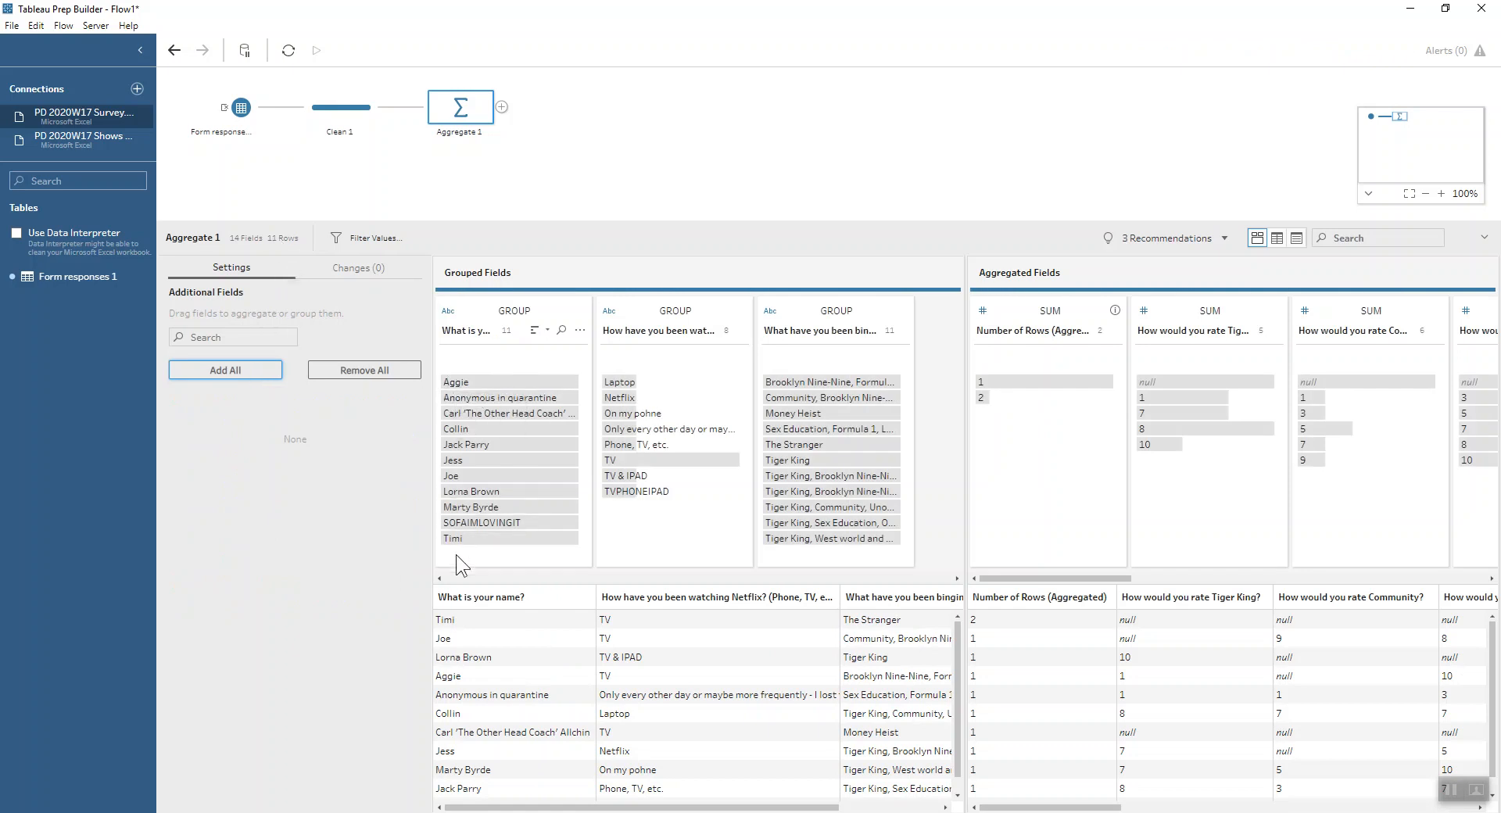
Change the "How would you rate "Other"?" field from Sum to Group by in the aggregation
mouse_move(457, 540)
drag(1064, 807, 1415, 807)
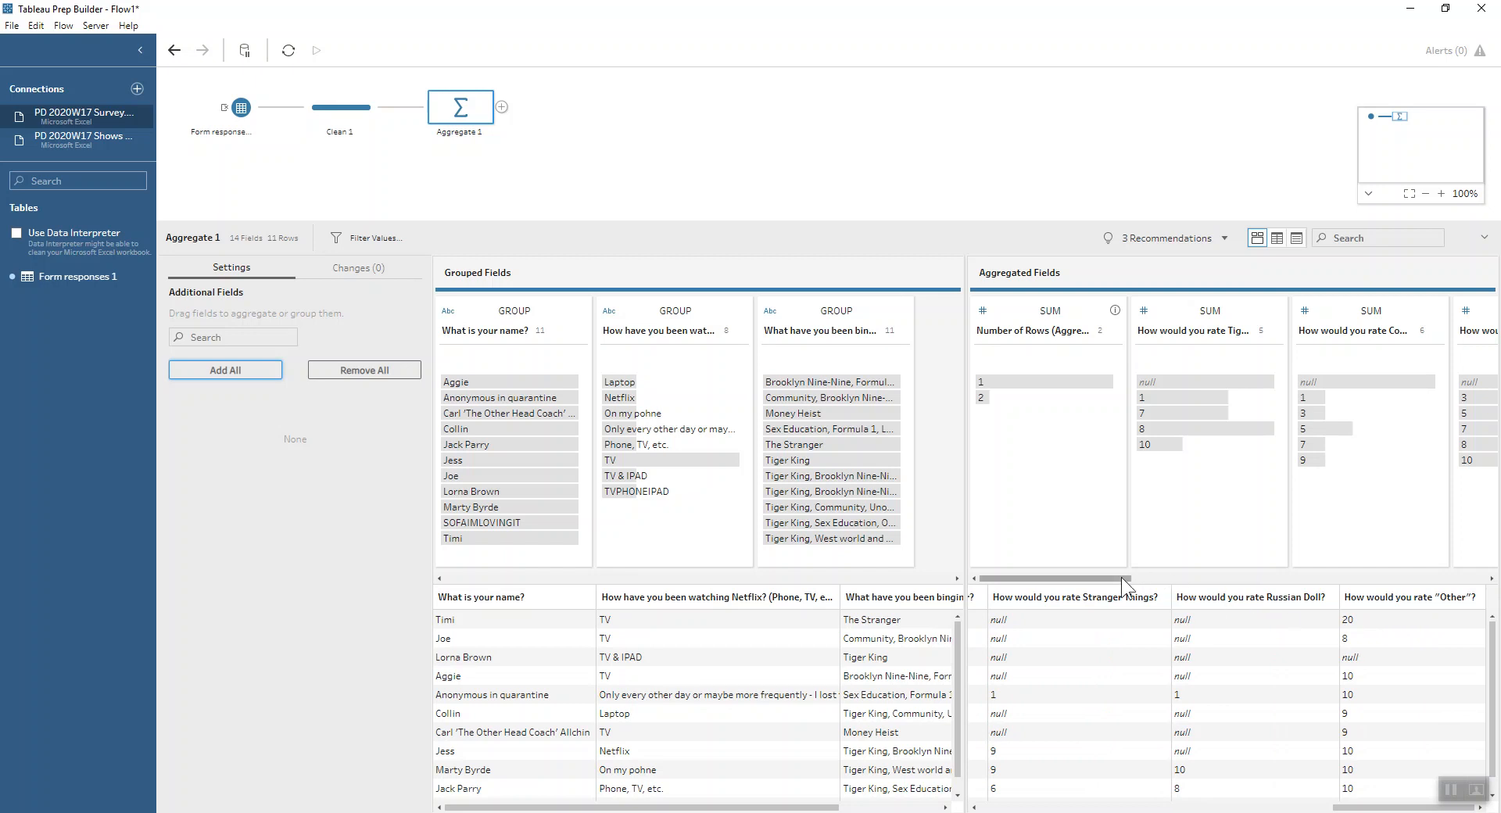
drag(1130, 582, 1486, 580)
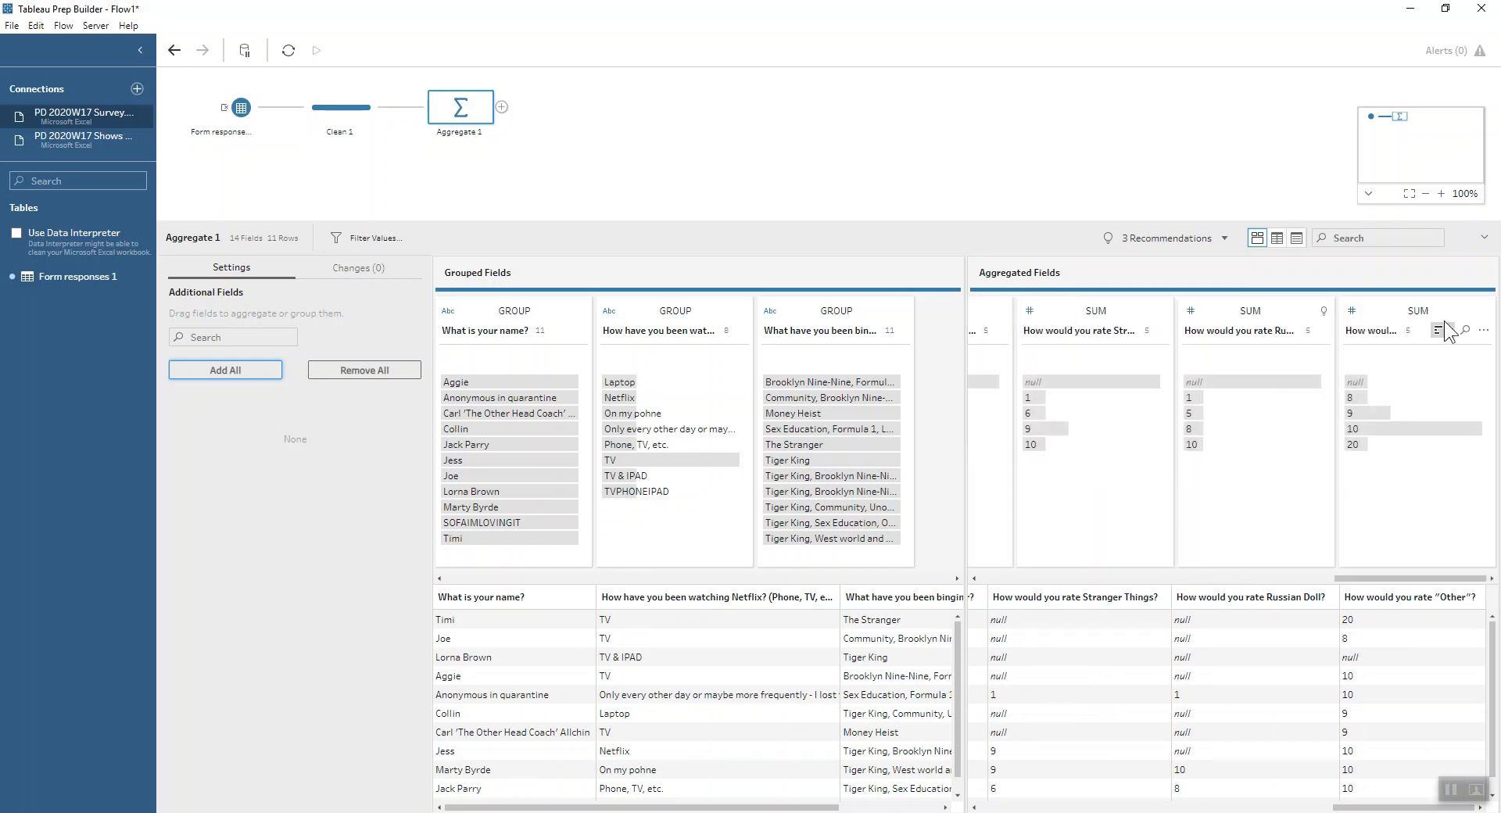
click(1419, 317)
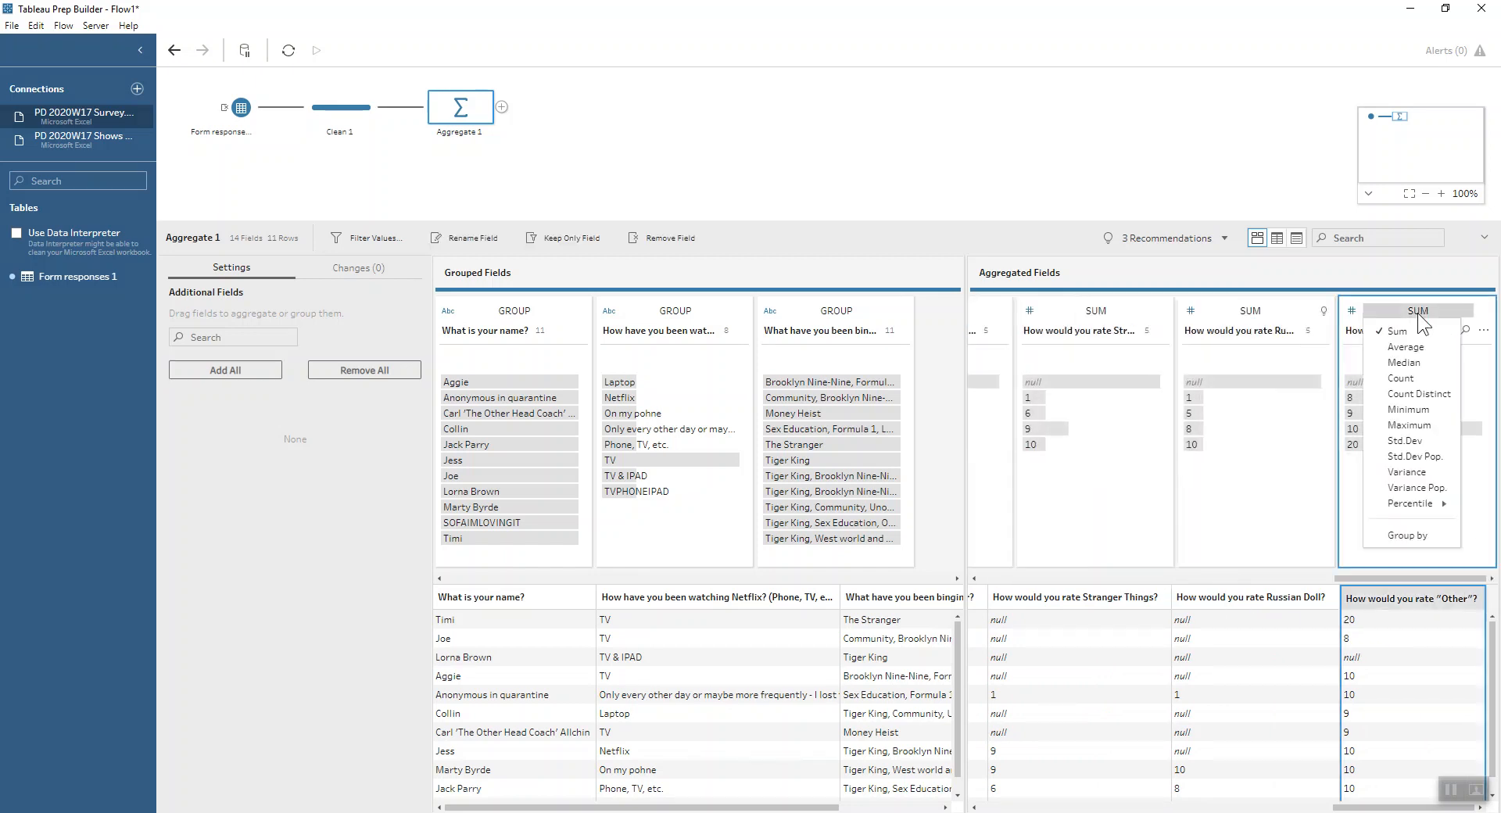
click(1422, 545)
drag(1130, 808, 1459, 808)
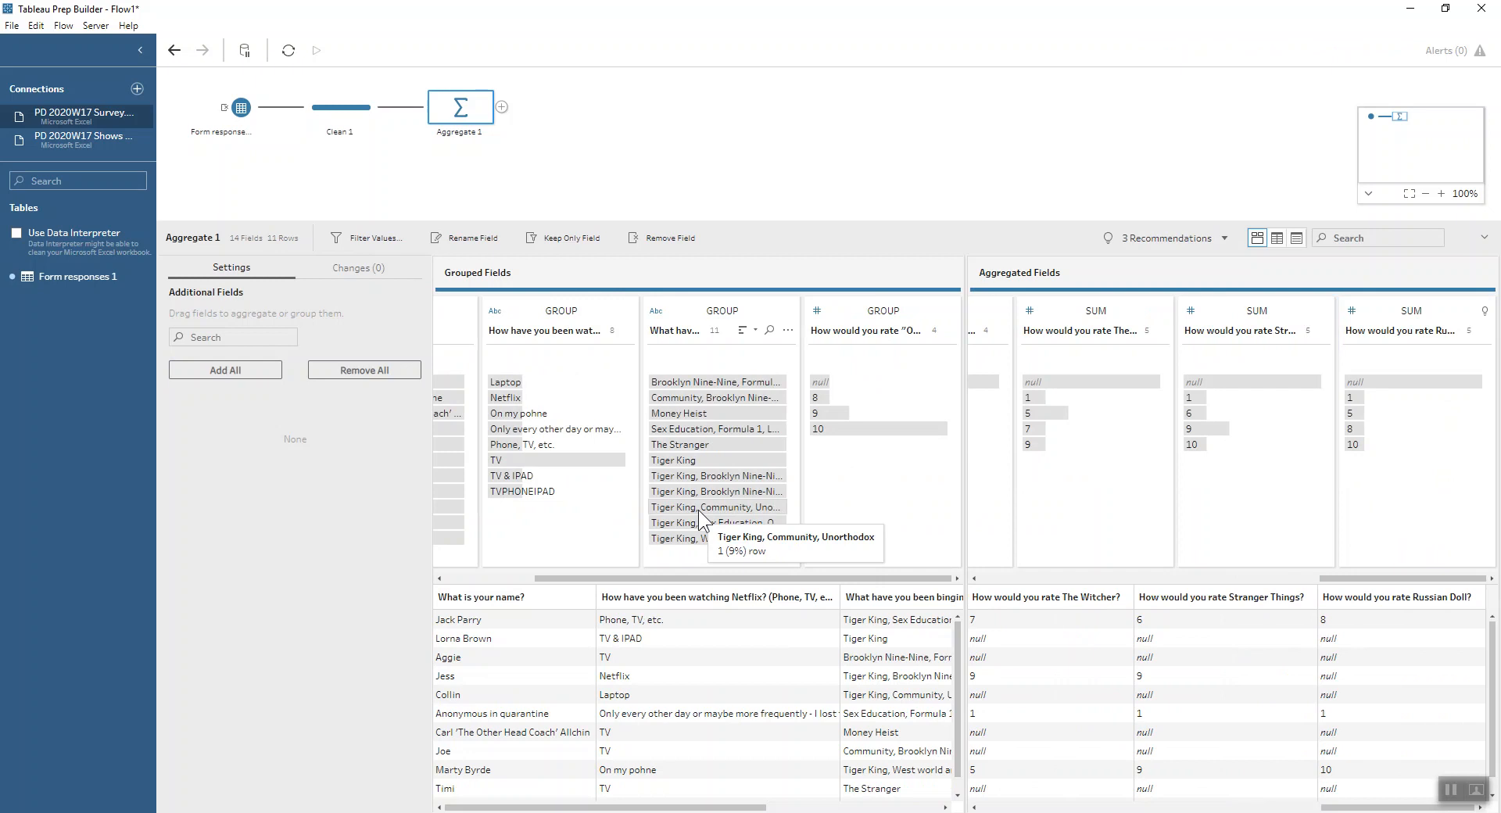
Remove the Number of Rows (Aggregated) field from the aggregated fields
drag(1376, 578, 992, 566)
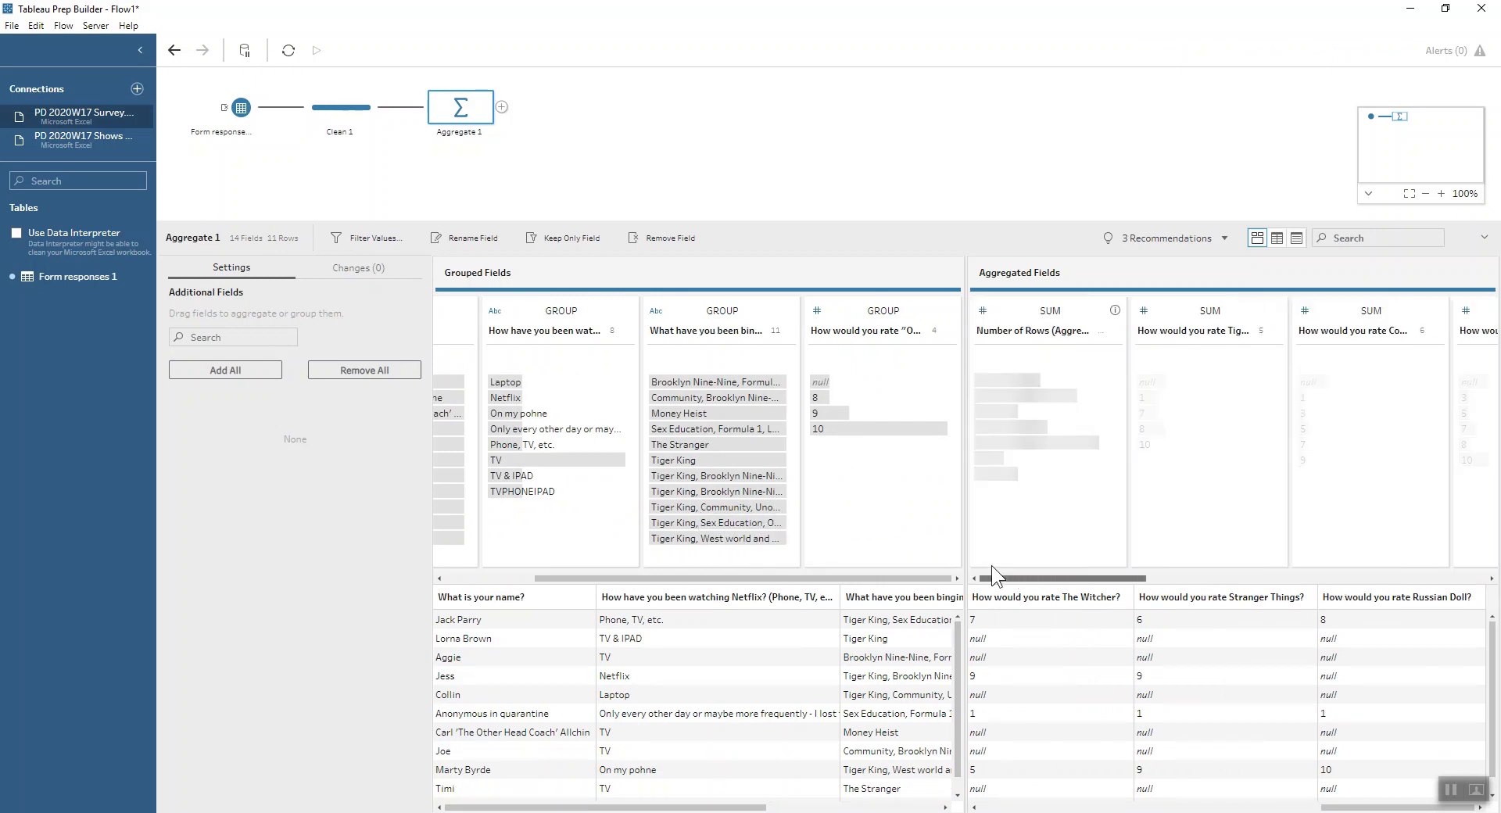
click(1016, 309)
click(993, 300)
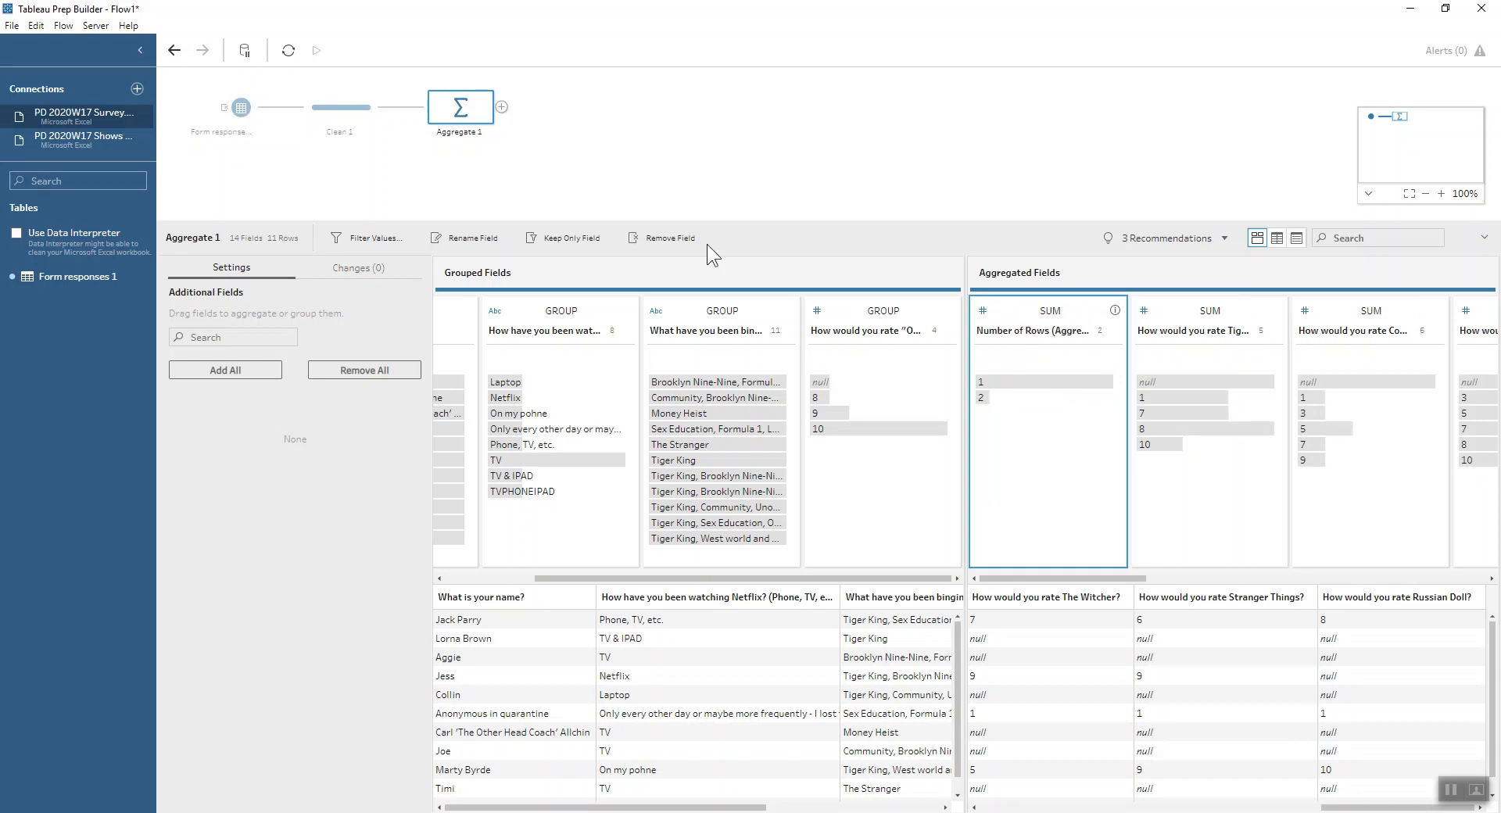
click(670, 238)
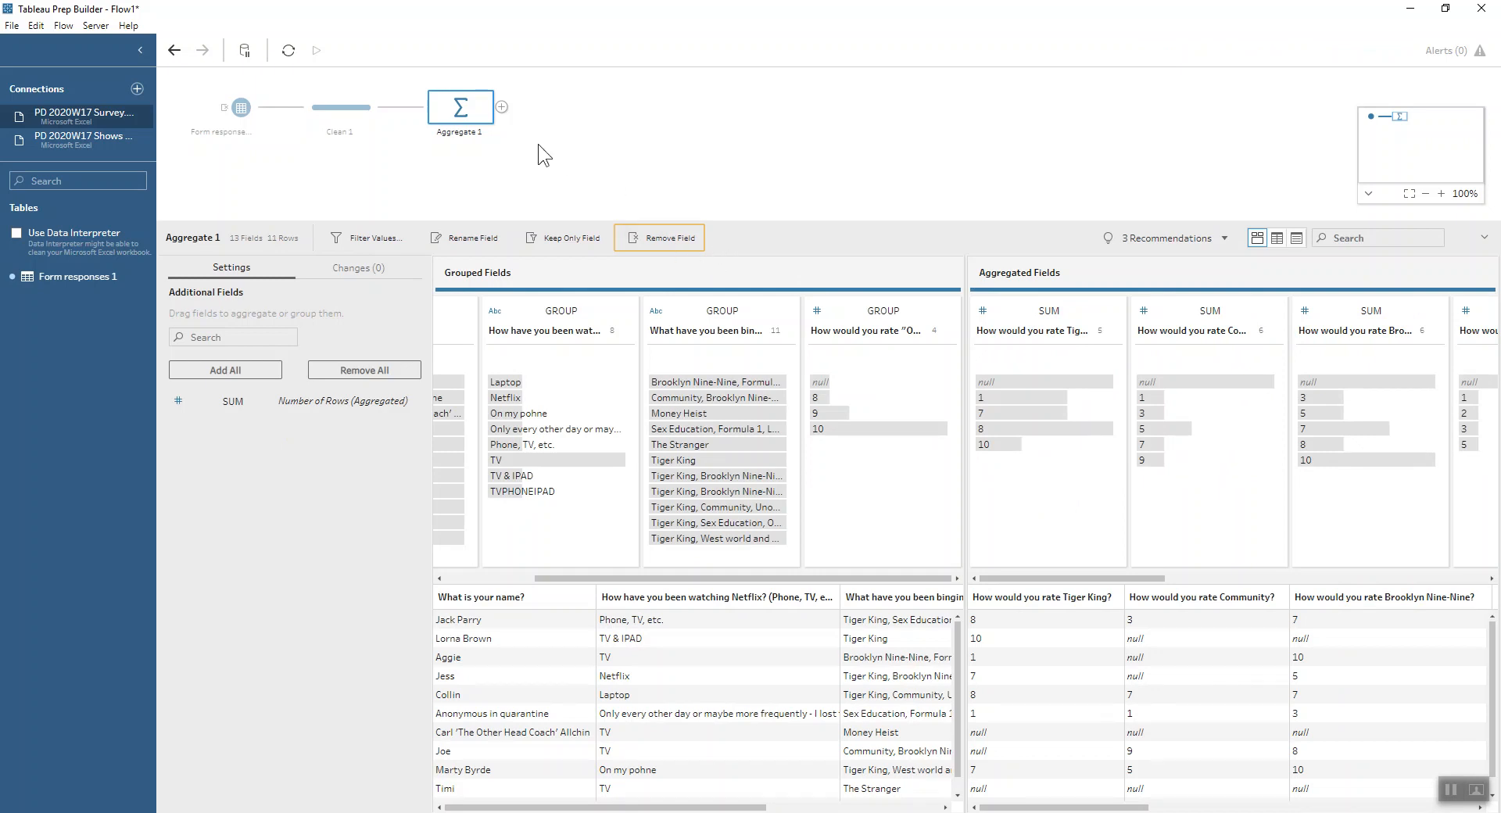
Add a cleaning step after Aggregate 1 and show its fields as a list
click(502, 107)
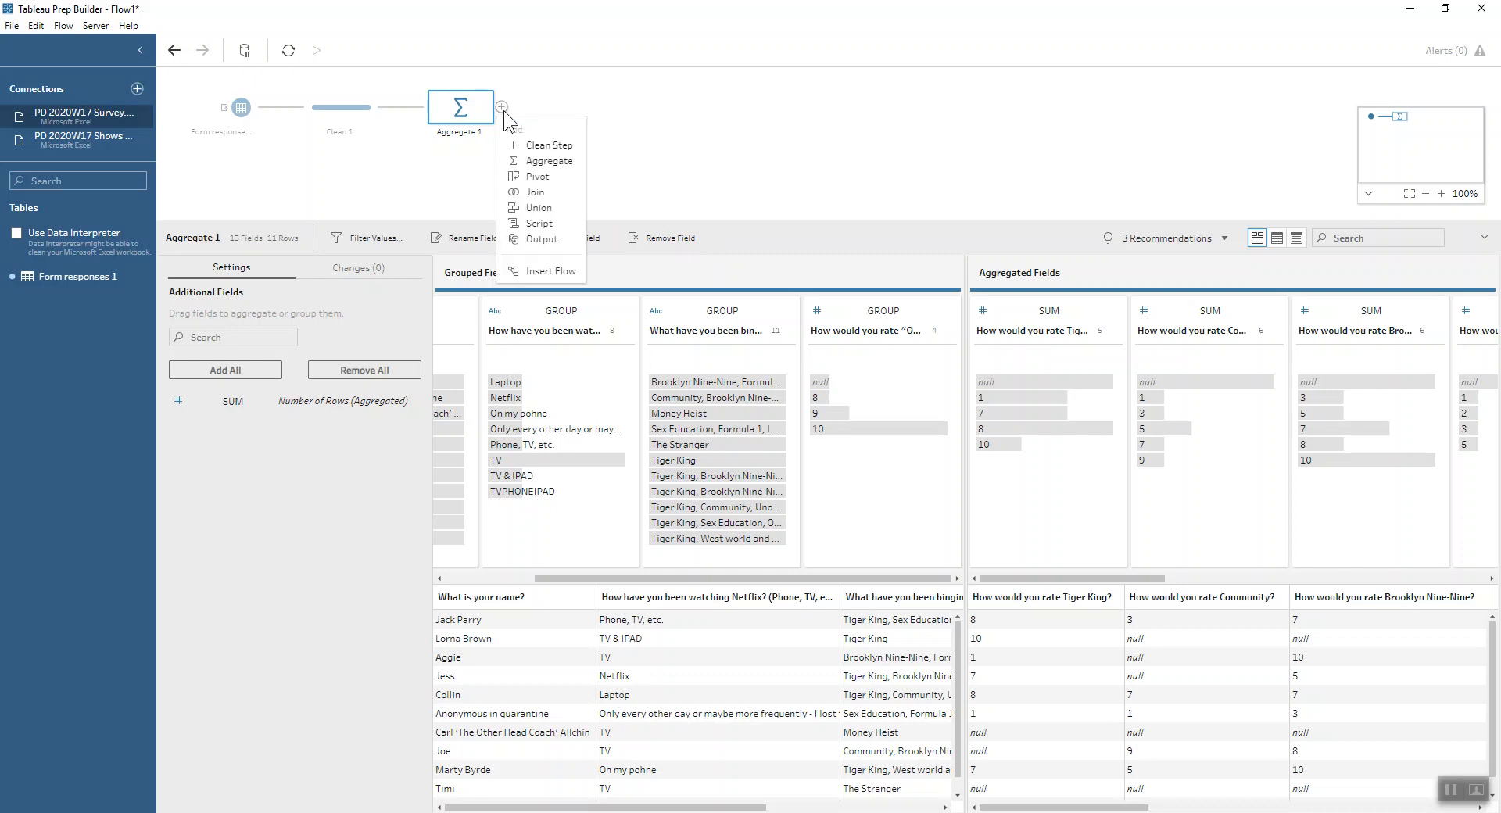
click(531, 139)
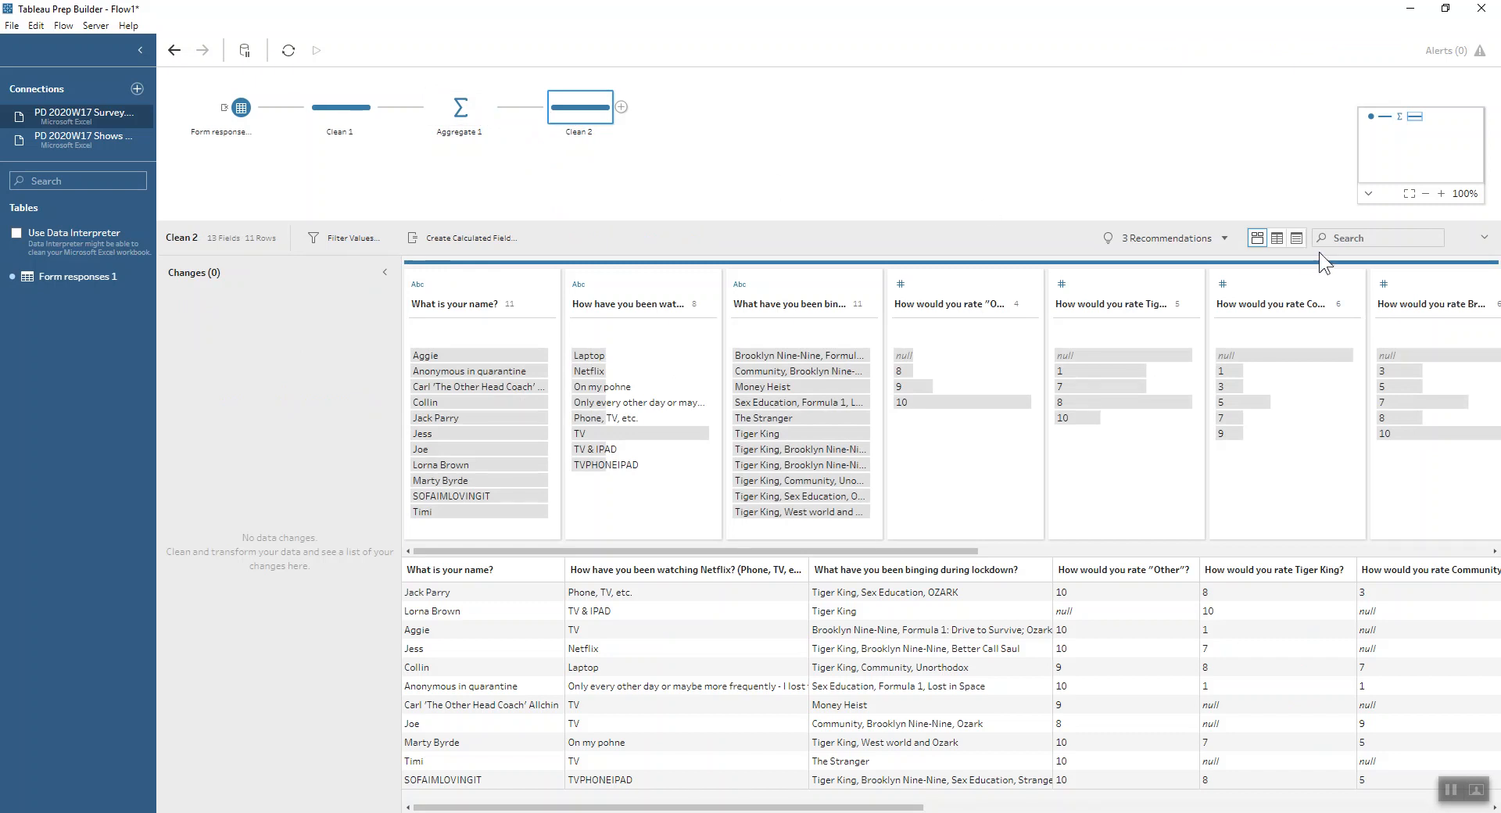
click(1297, 237)
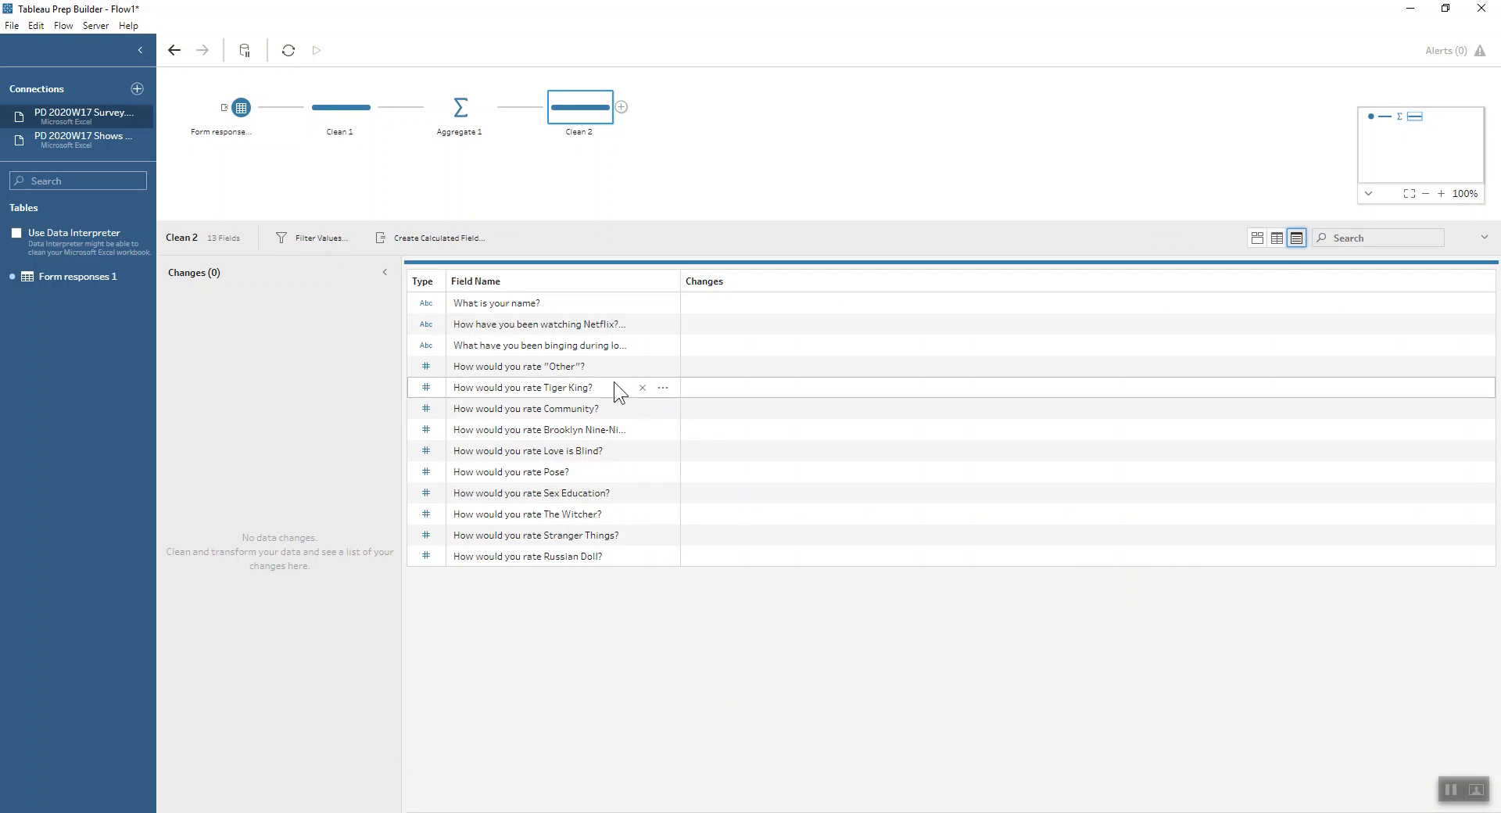
Remove all the "How would you rate" fields from Clean 2, from "Other" through Russian Doll
click(642, 366)
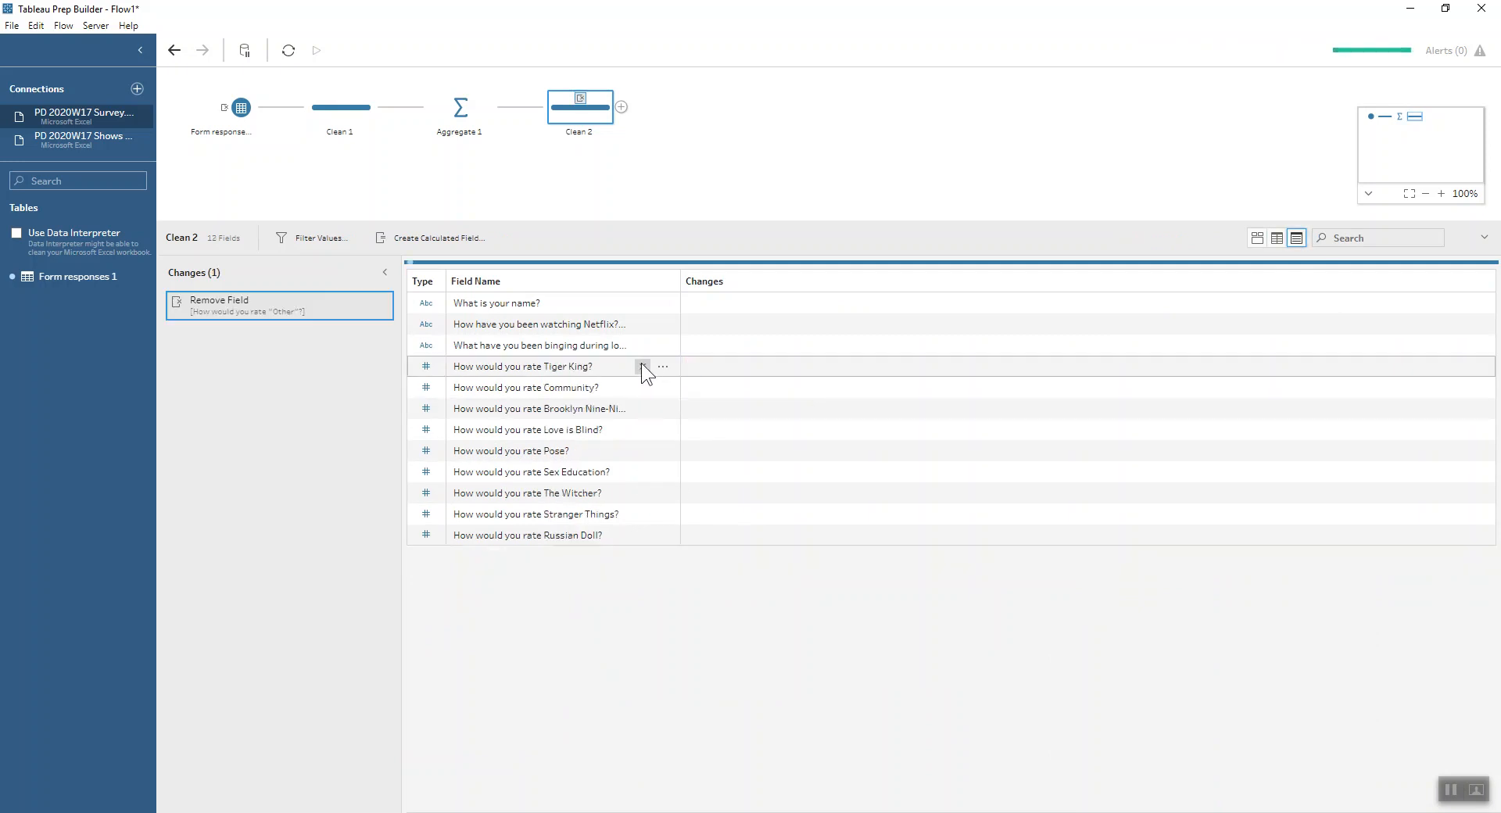
click(642, 366)
click(642, 365)
click(642, 366)
click(642, 366)
click(641, 366)
click(642, 366)
click(642, 366)
click(642, 366)
click(642, 365)
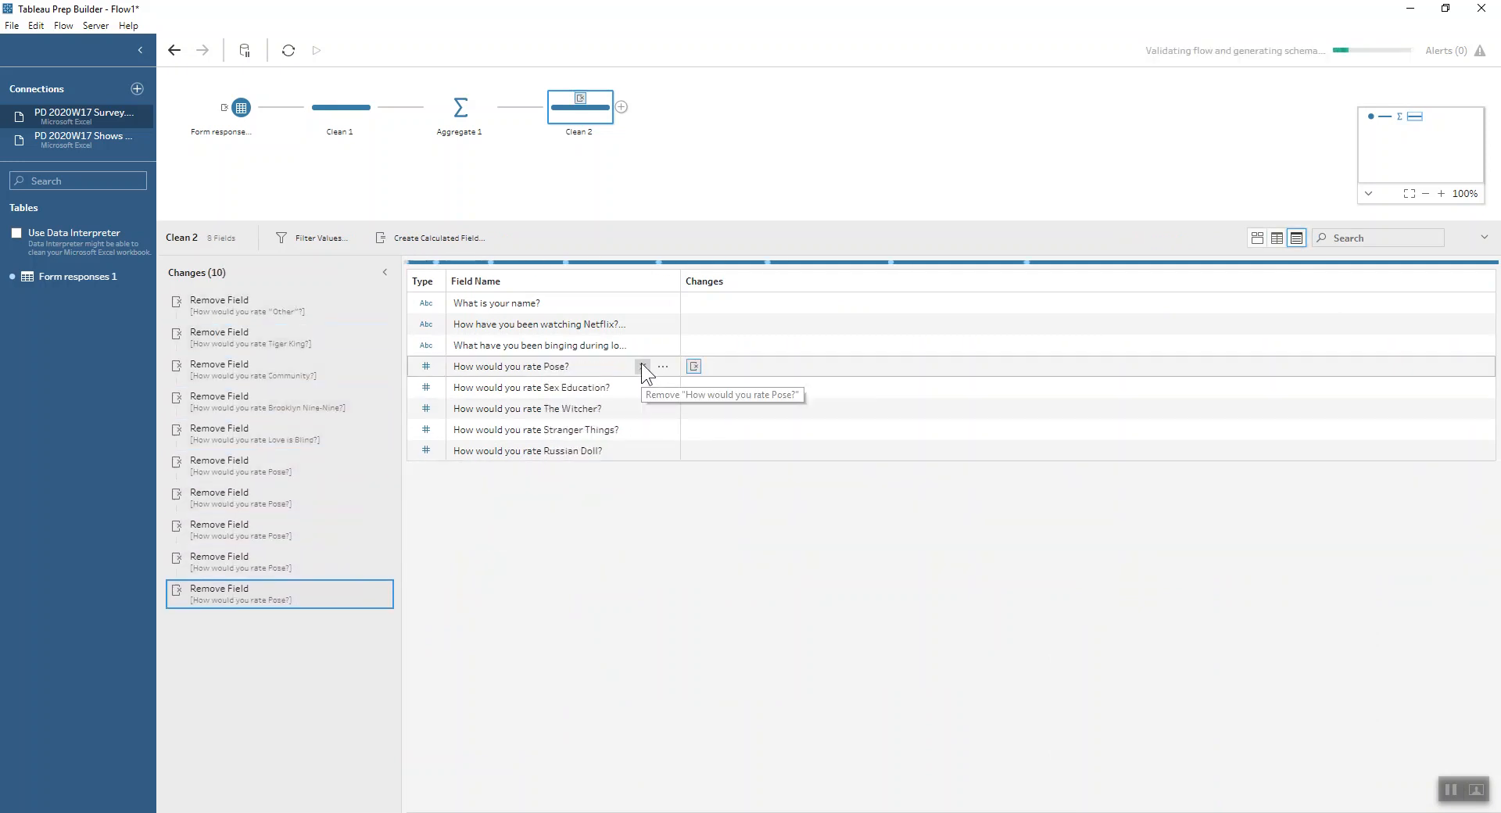
click(642, 366)
click(642, 366)
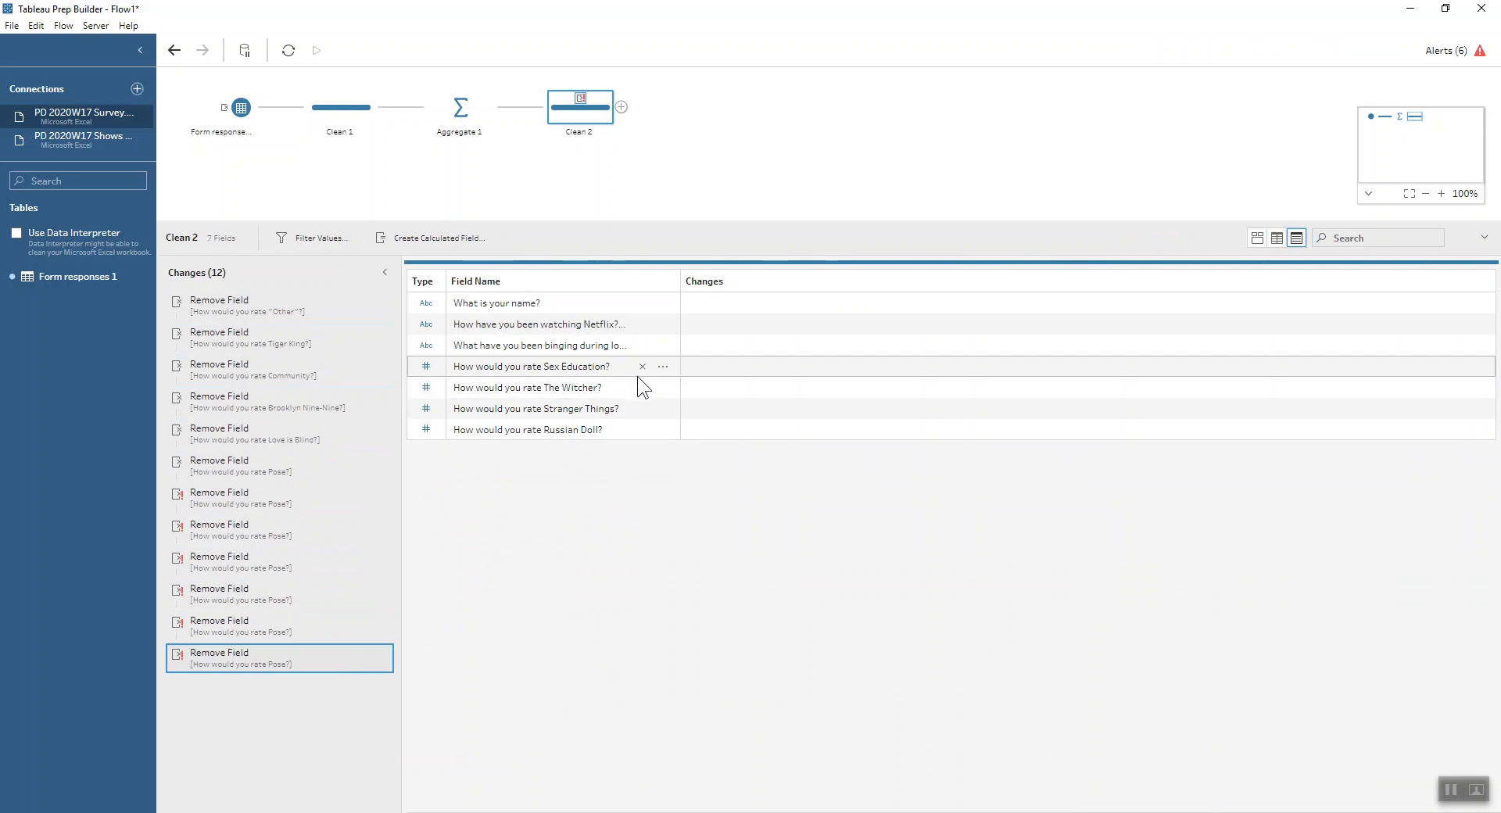
click(639, 372)
click(639, 372)
click(640, 372)
click(639, 373)
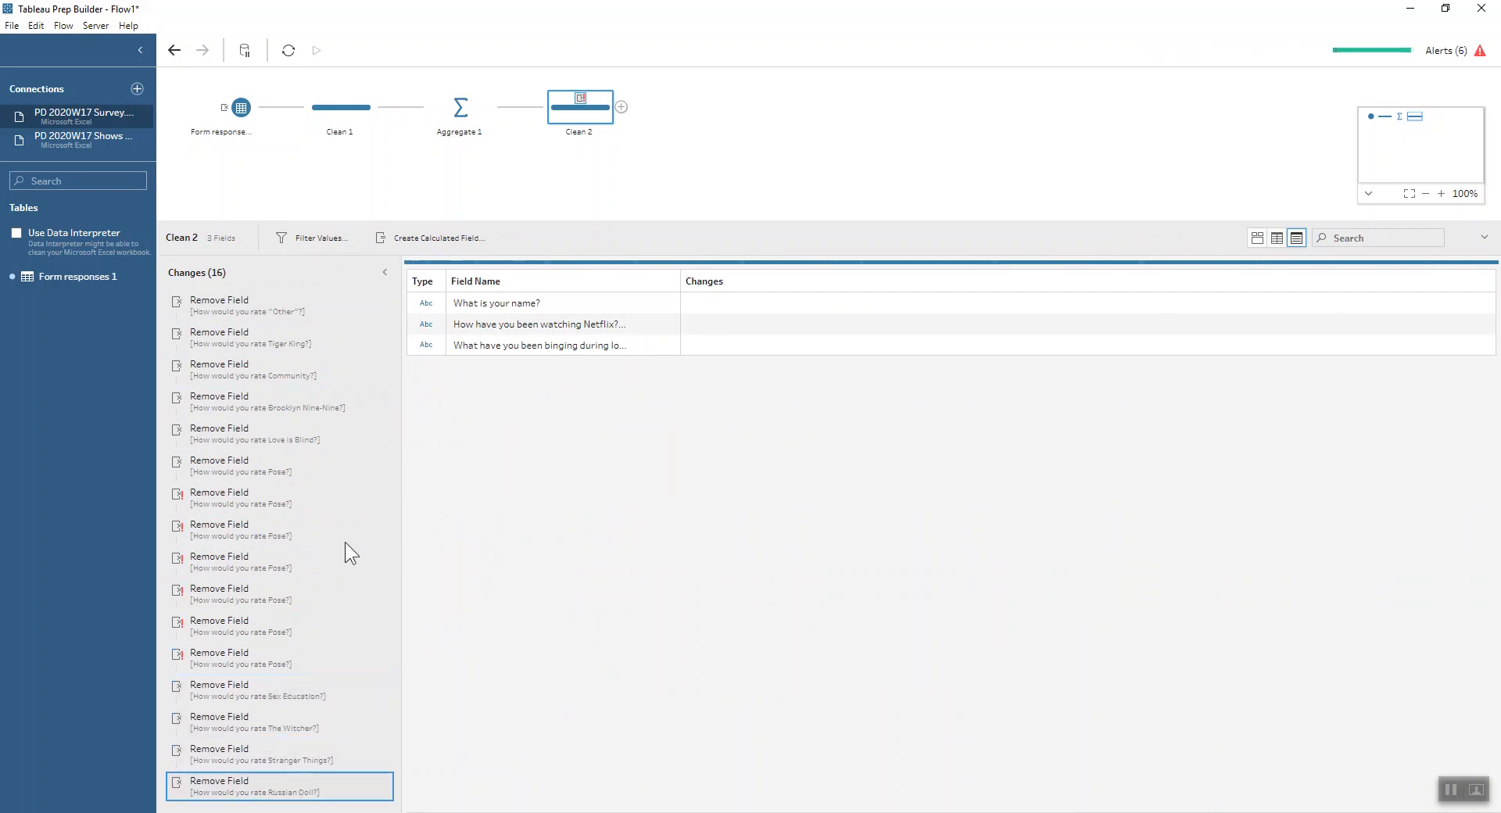
Delete the duplicate, erroneous Remove Field changes for "How would you rate Pose?" from Clean 2
click(384, 494)
click(383, 494)
click(384, 493)
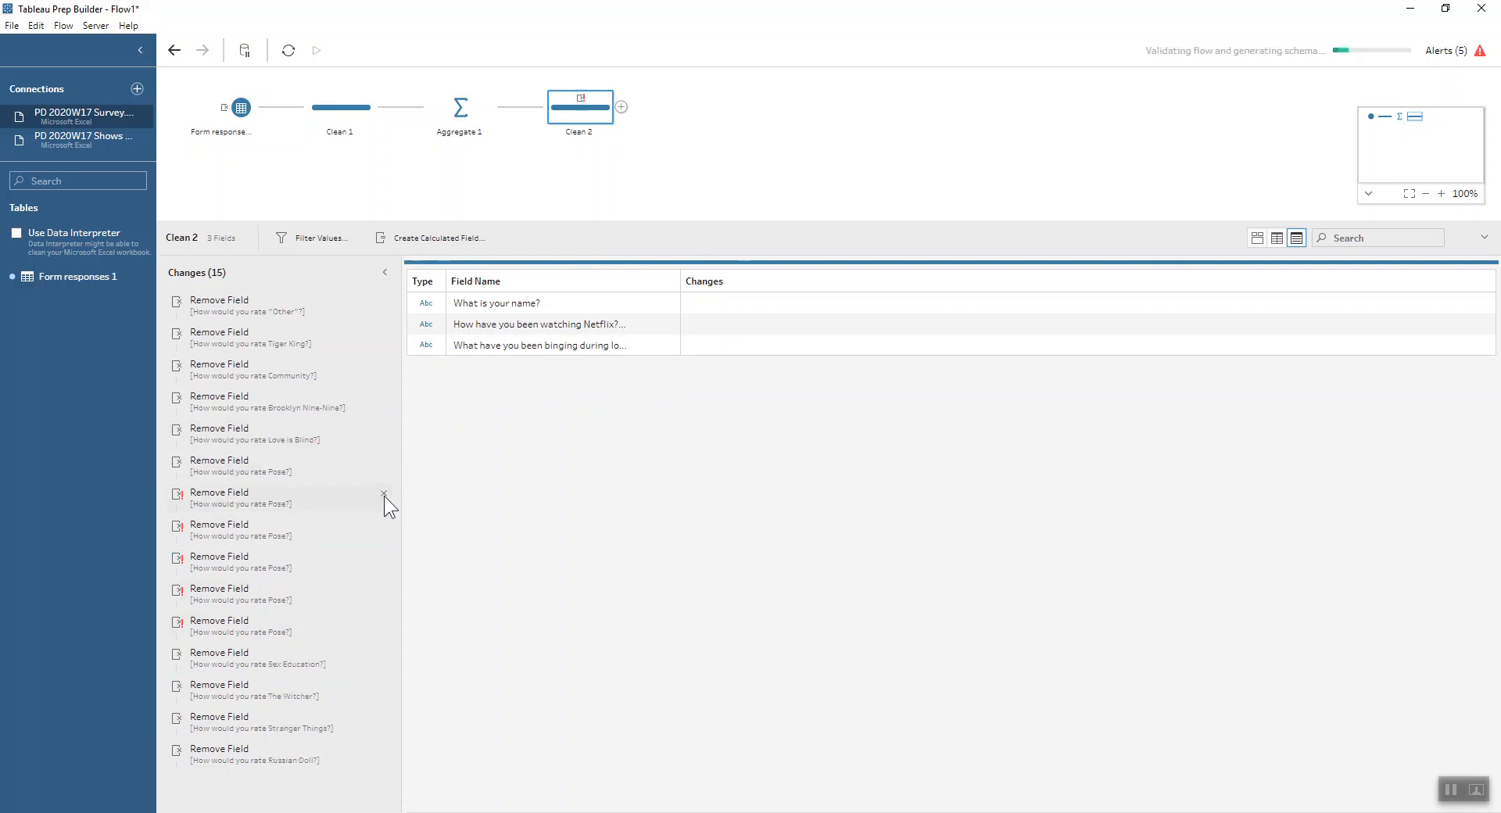
click(383, 493)
click(383, 493)
click(384, 493)
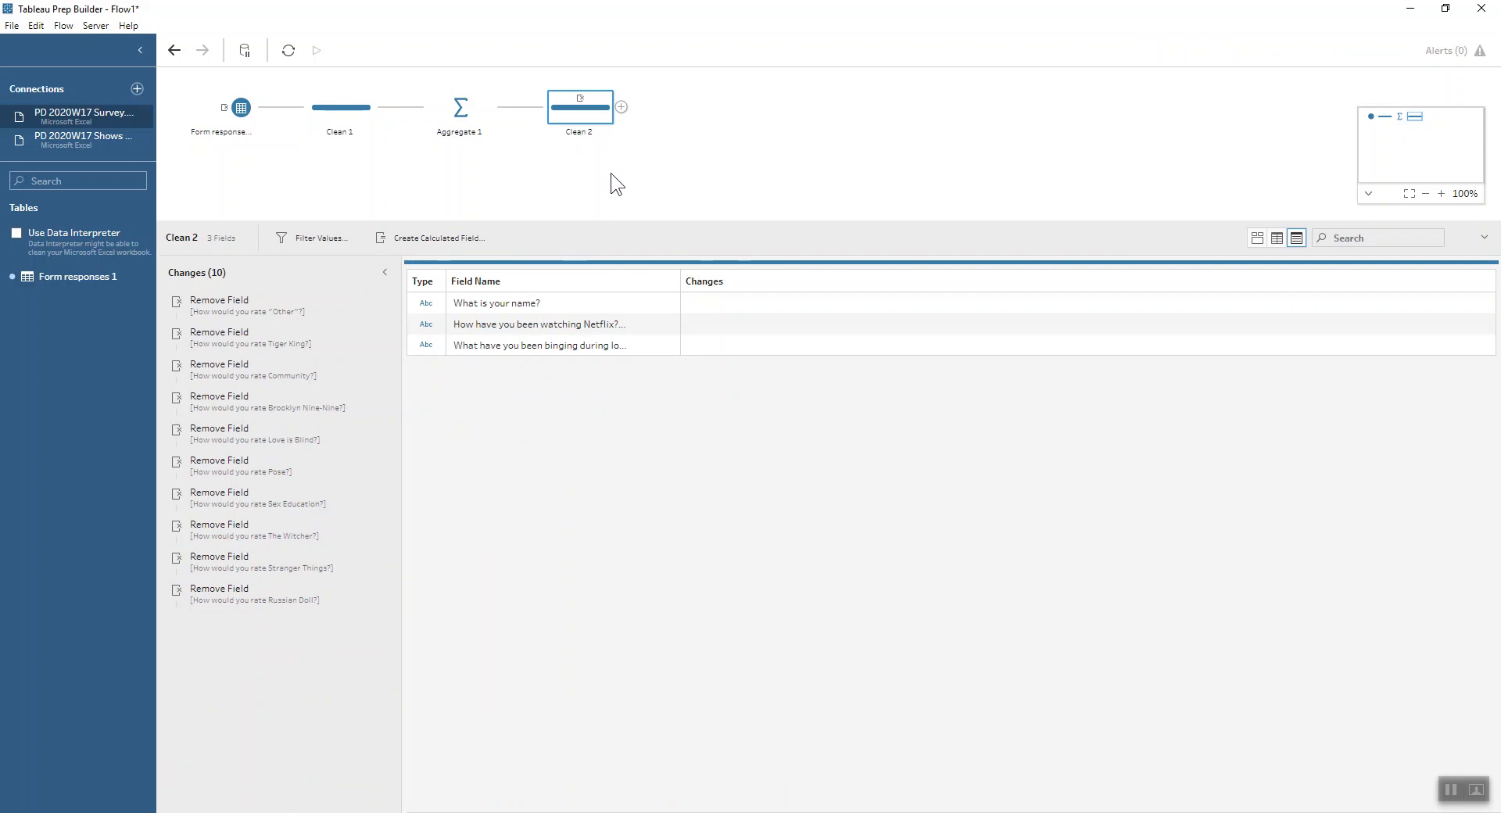
Return to the profile view and remove the "What have you been binging during lockdown?" field
click(1257, 238)
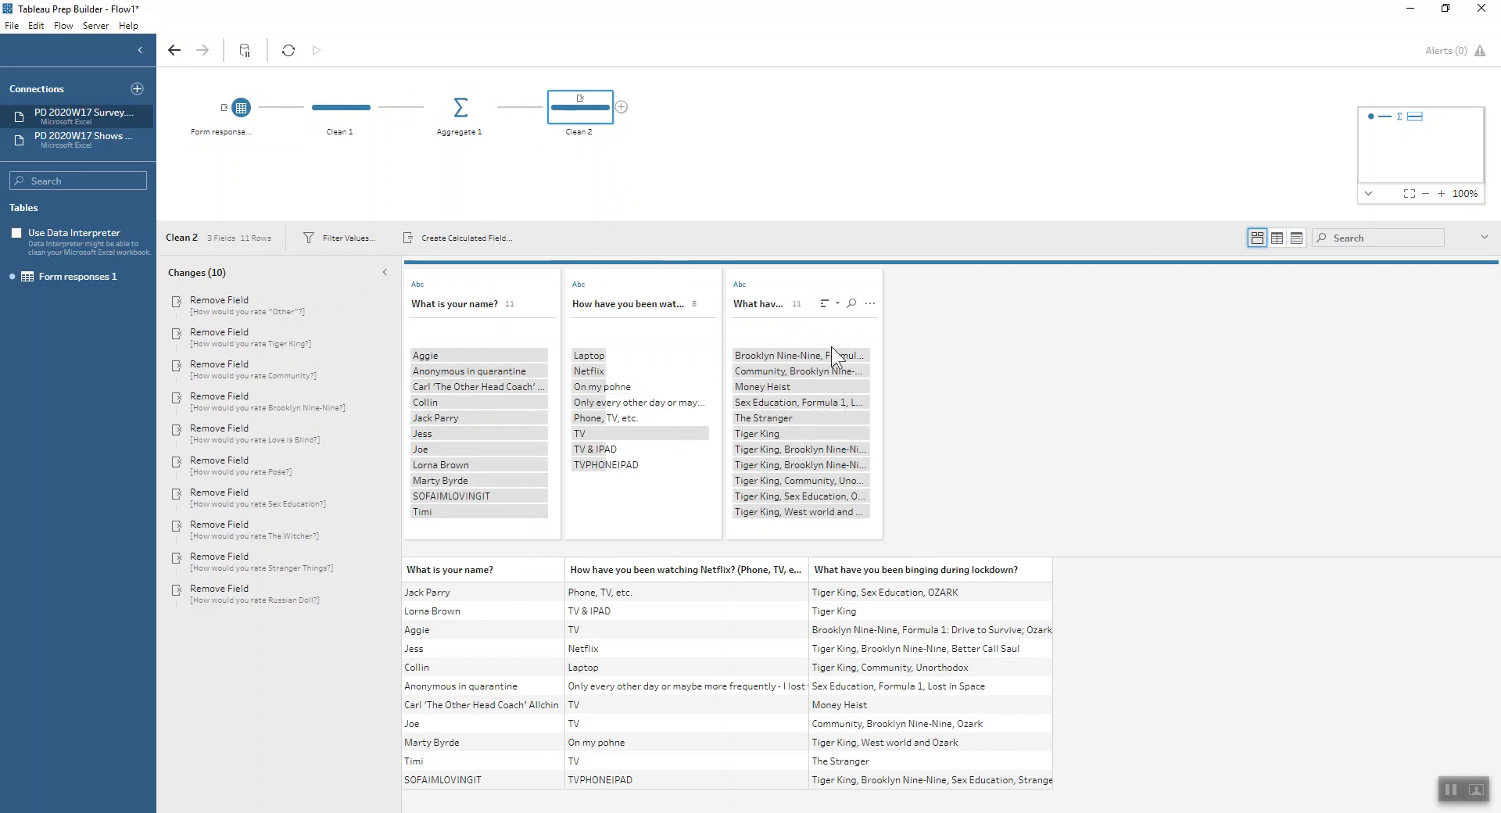
click(809, 283)
click(1073, 245)
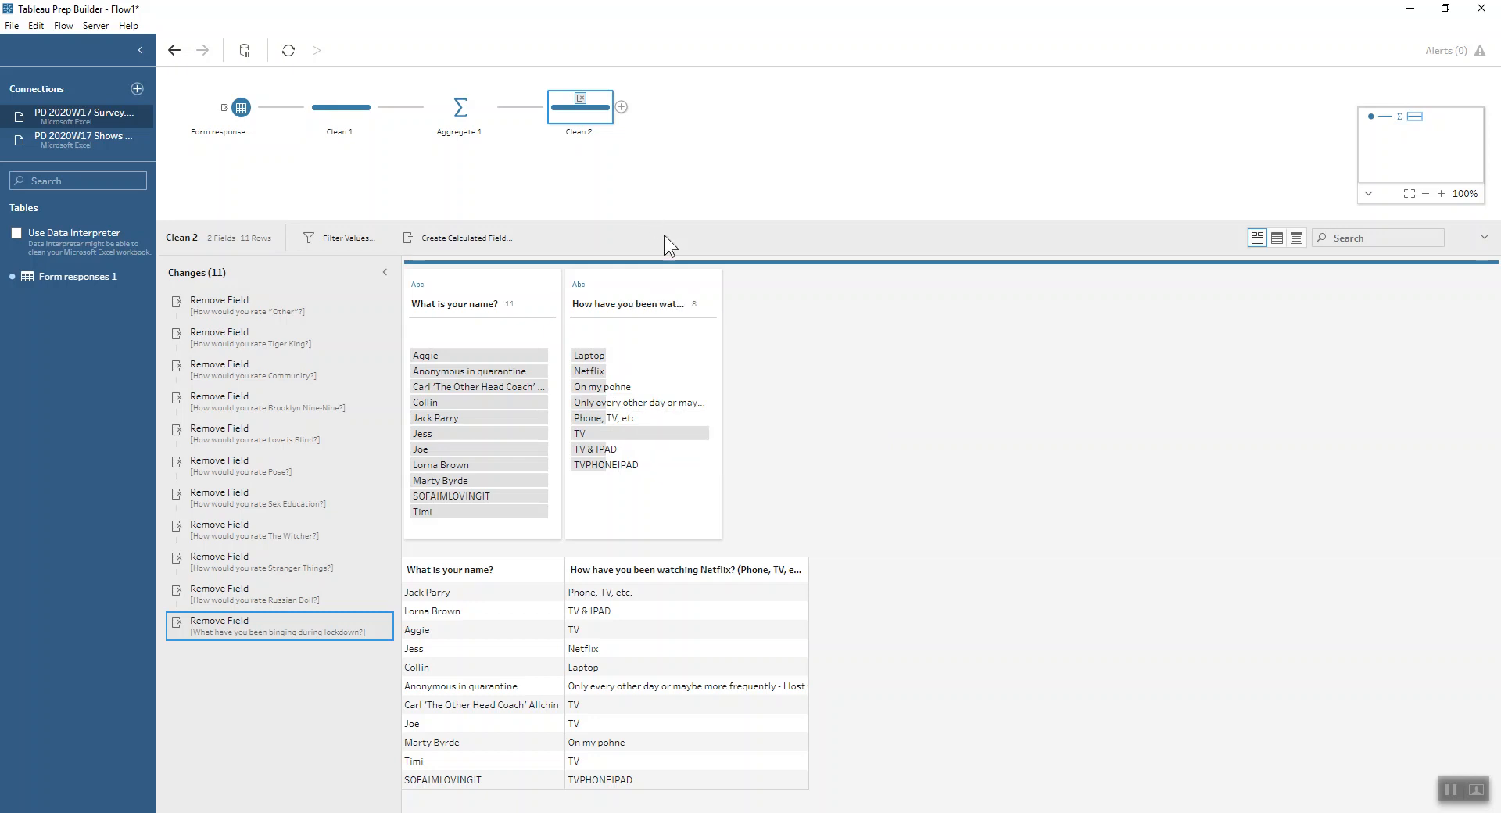
Custom split "How have you been watching Netflix? (Phone, TV, etc.)" on the comma separator into all fields
click(708, 304)
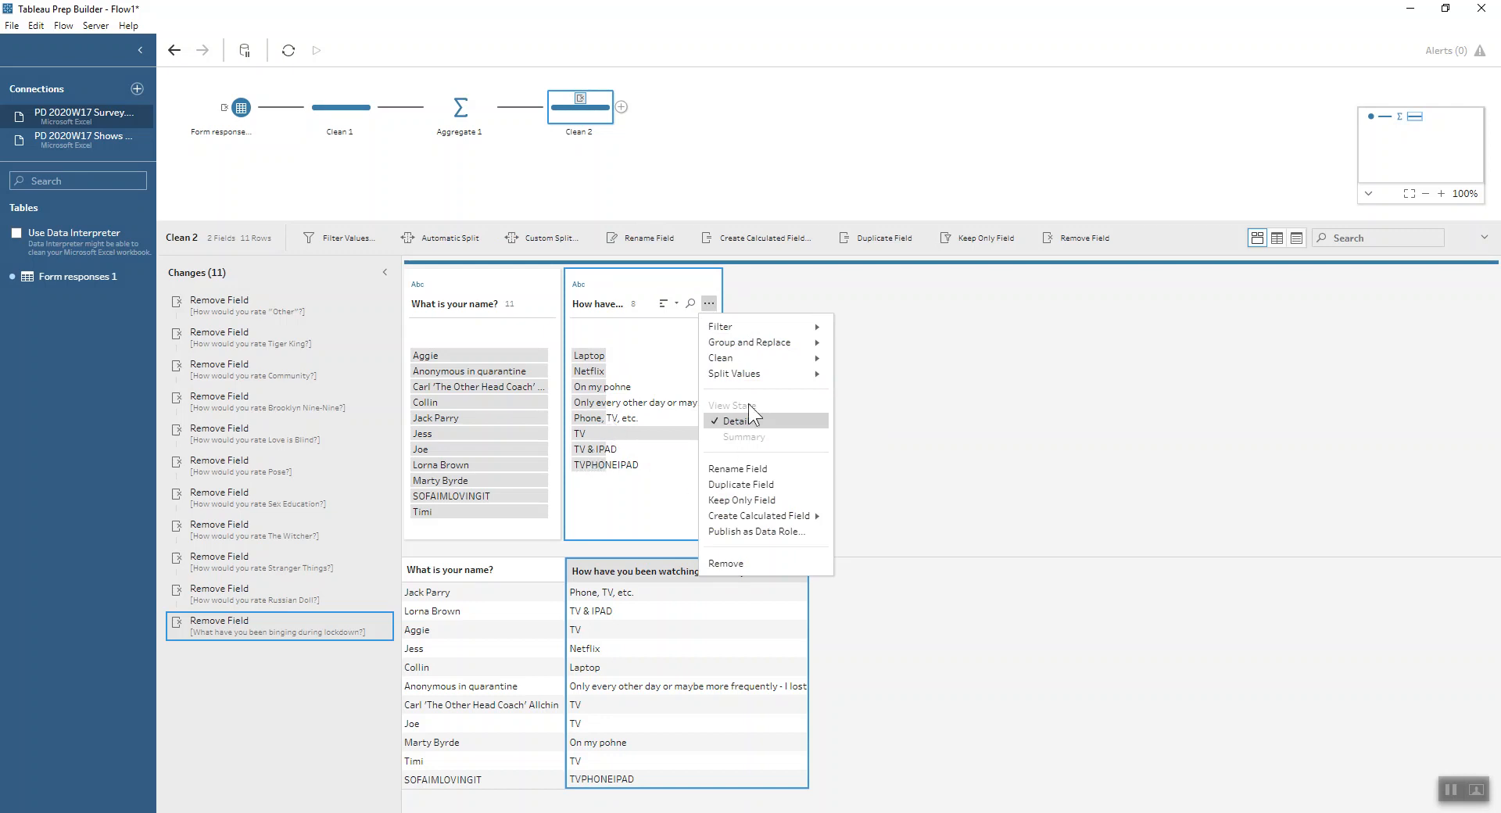
mouse_move(756, 379)
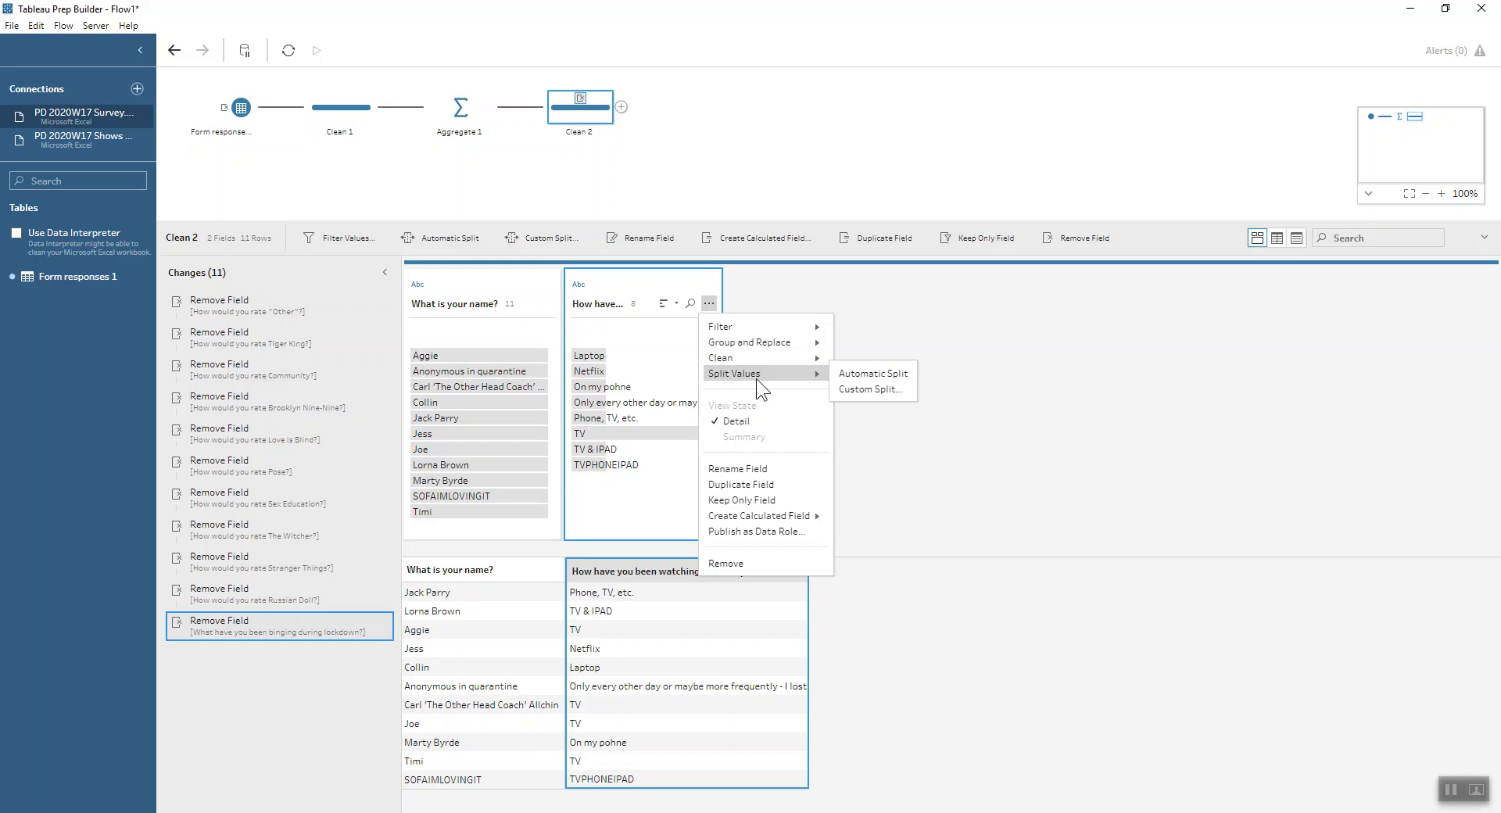
click(860, 389)
text(,)
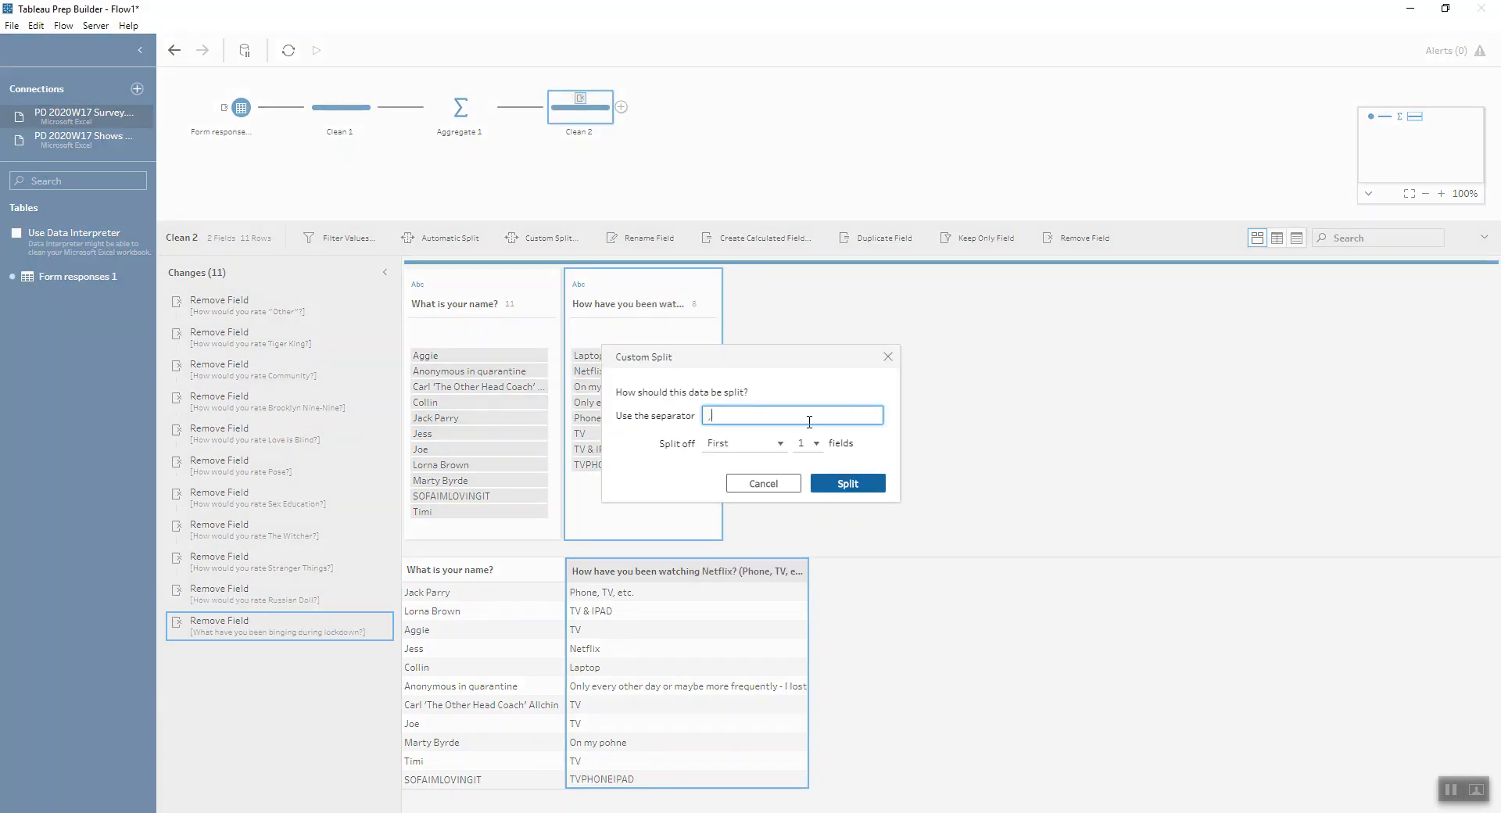
click(778, 444)
click(758, 491)
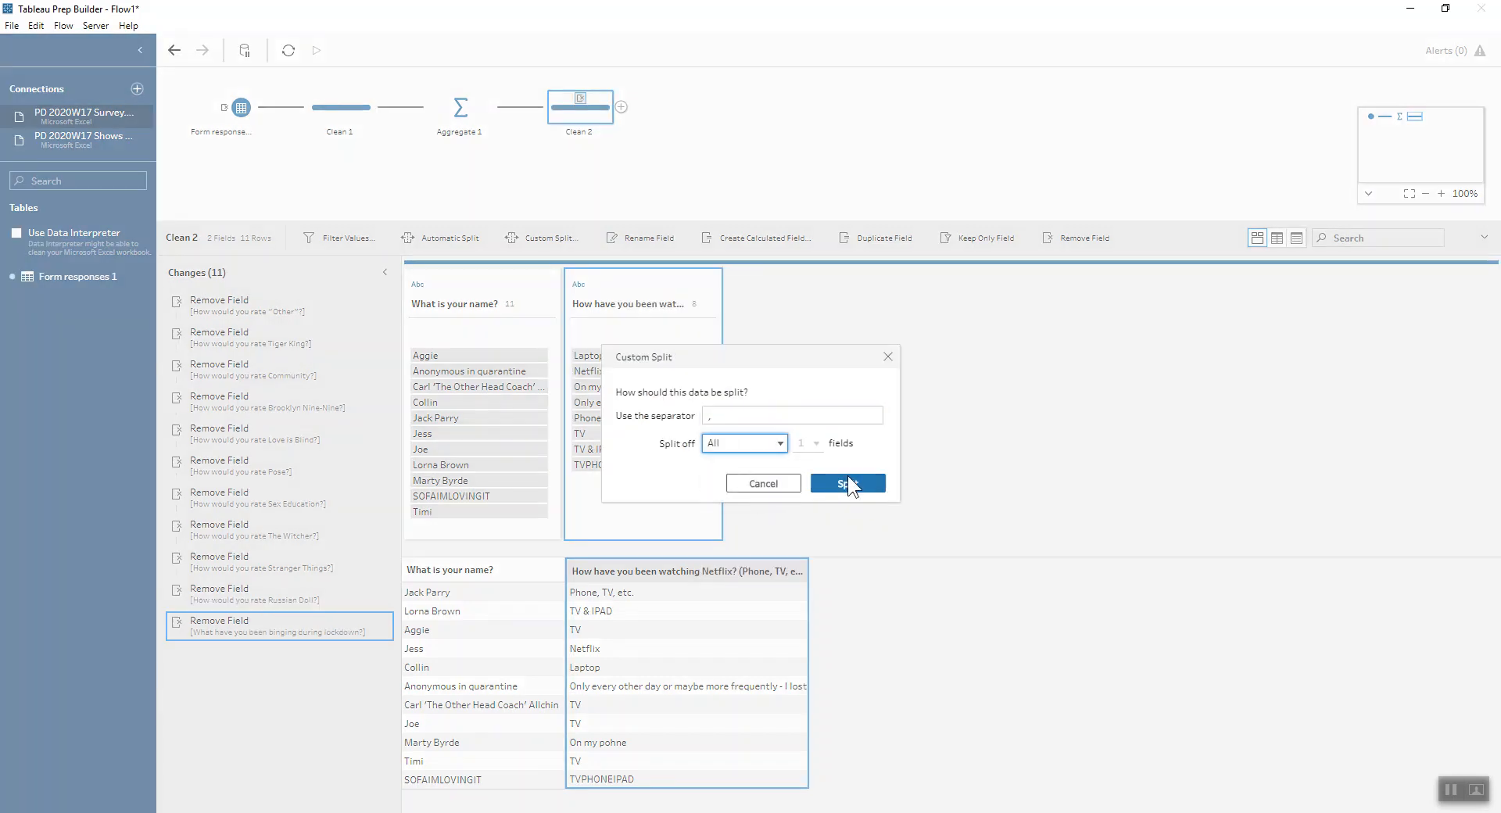
click(848, 484)
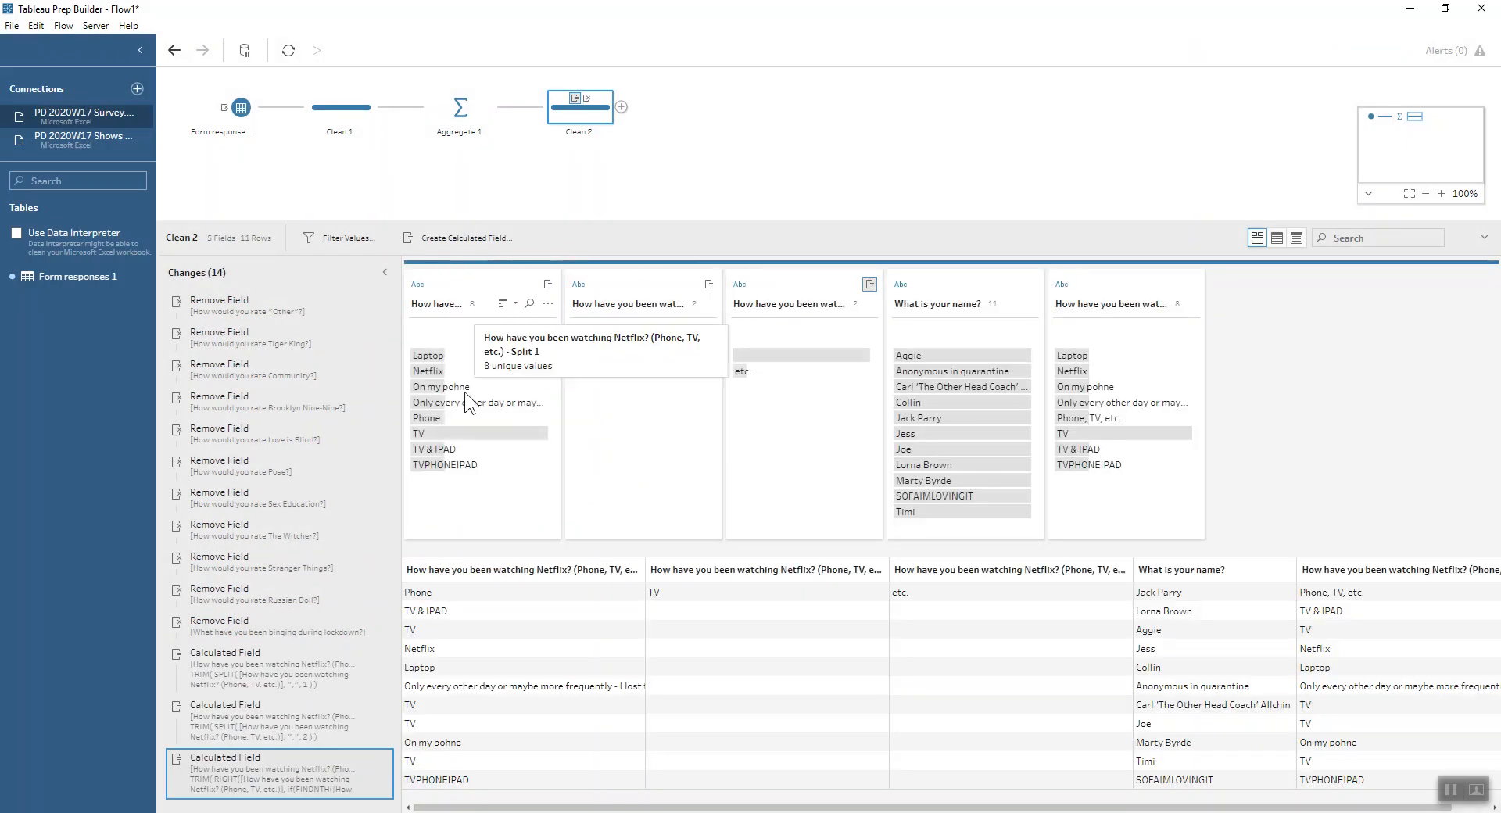
Custom split the "How have you been watching Netflix?" Split 1 field on the "&" separator into all fields
click(547, 303)
mouse_move(598, 373)
click(688, 386)
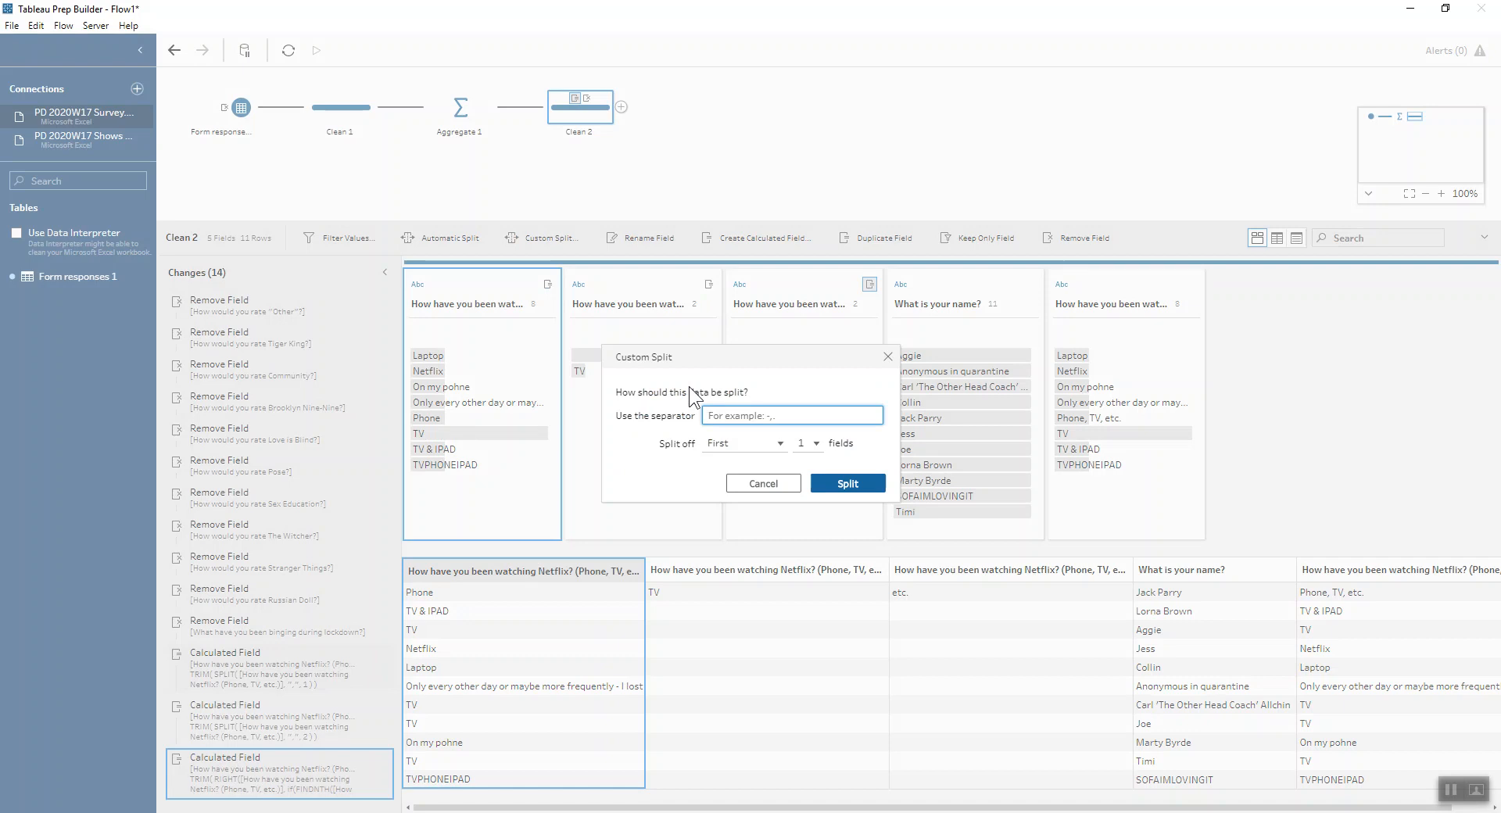
text(&)
click(725, 443)
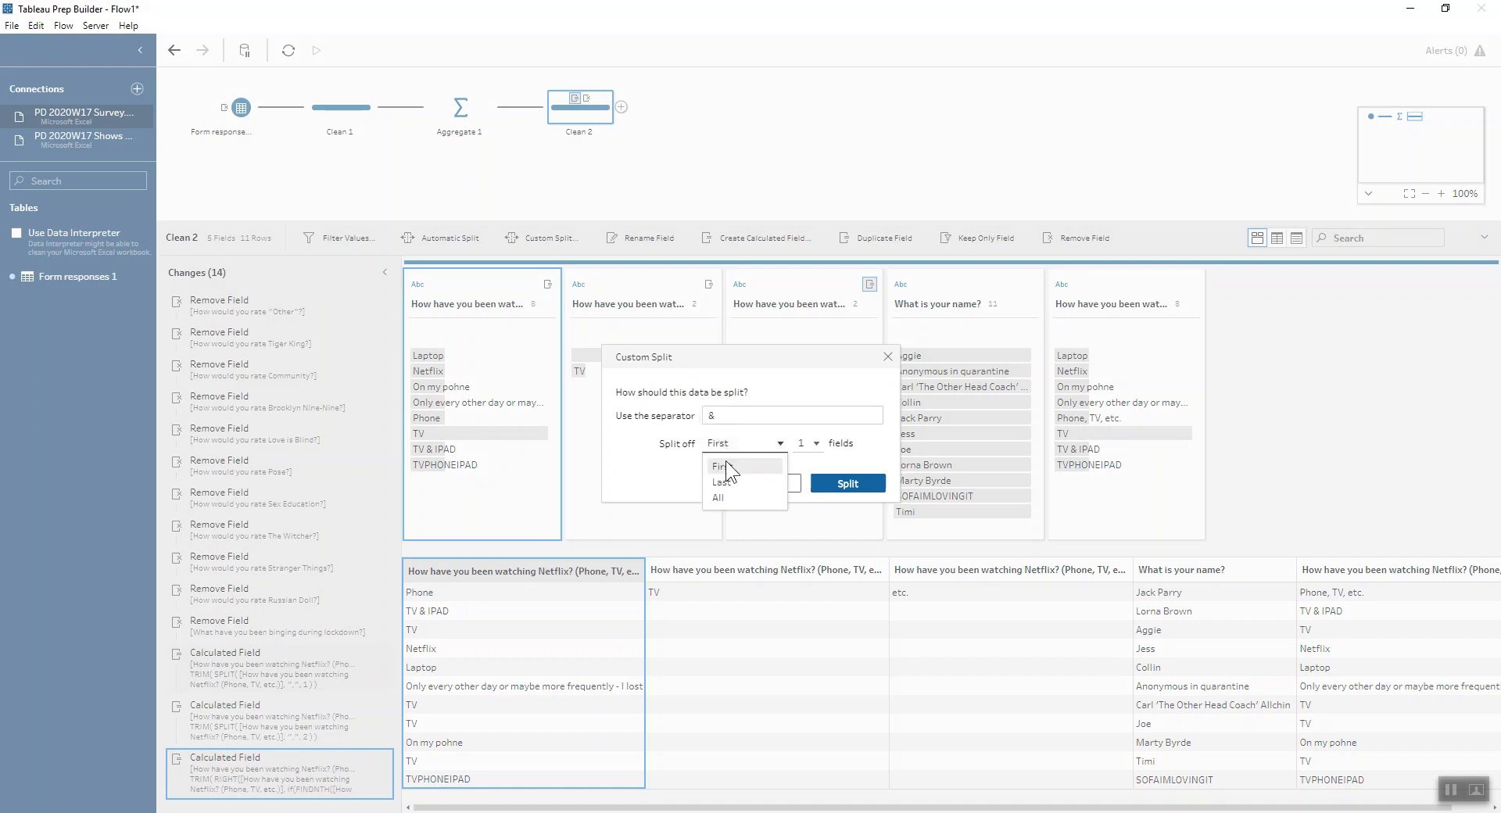
click(732, 496)
click(846, 484)
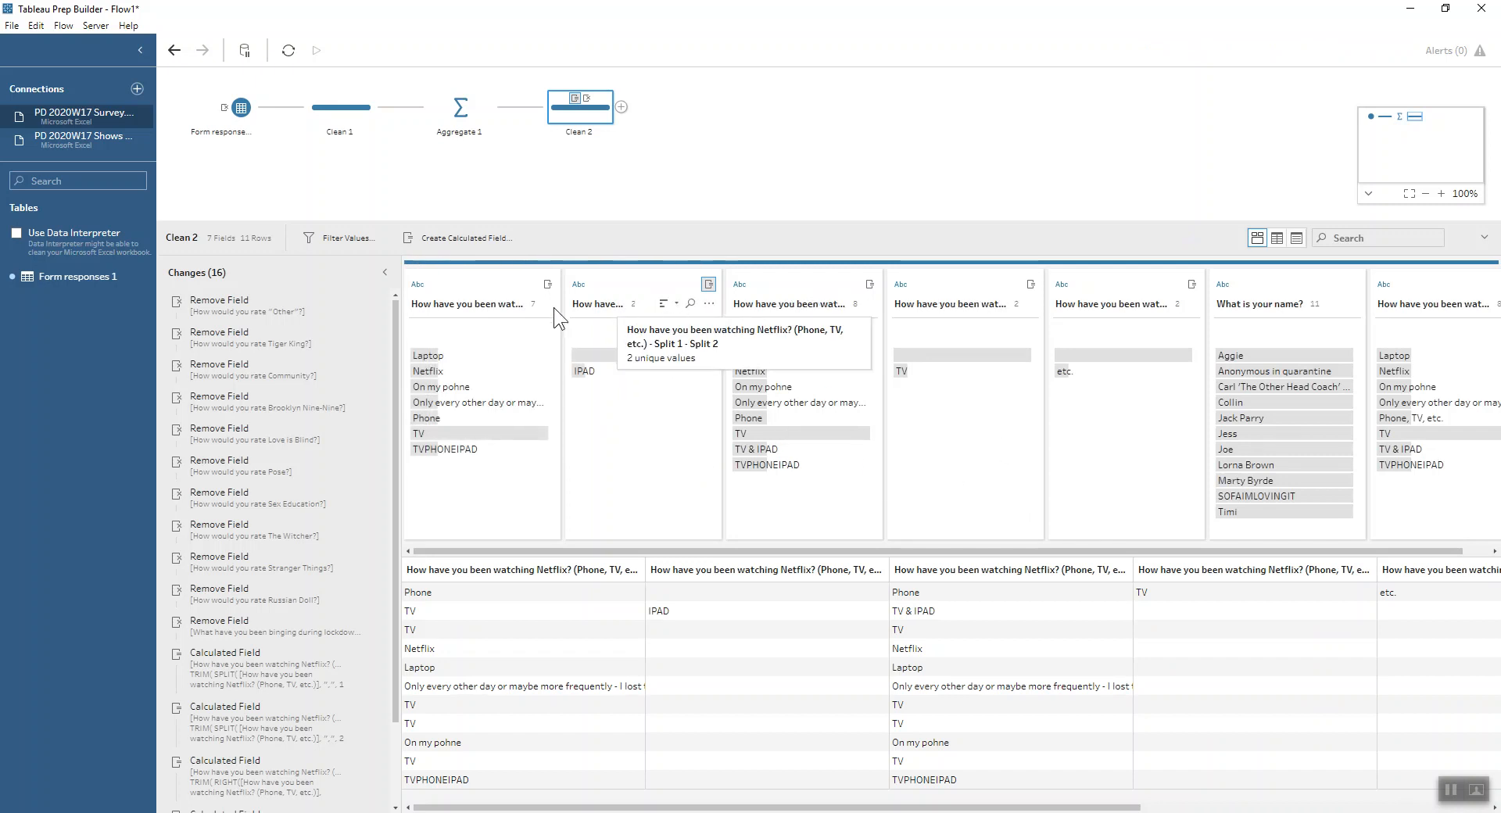
Remove the original Netflix-watching field, its unsplit Split 1 field and the split field containing "etc." from Clean 2
click(803, 276)
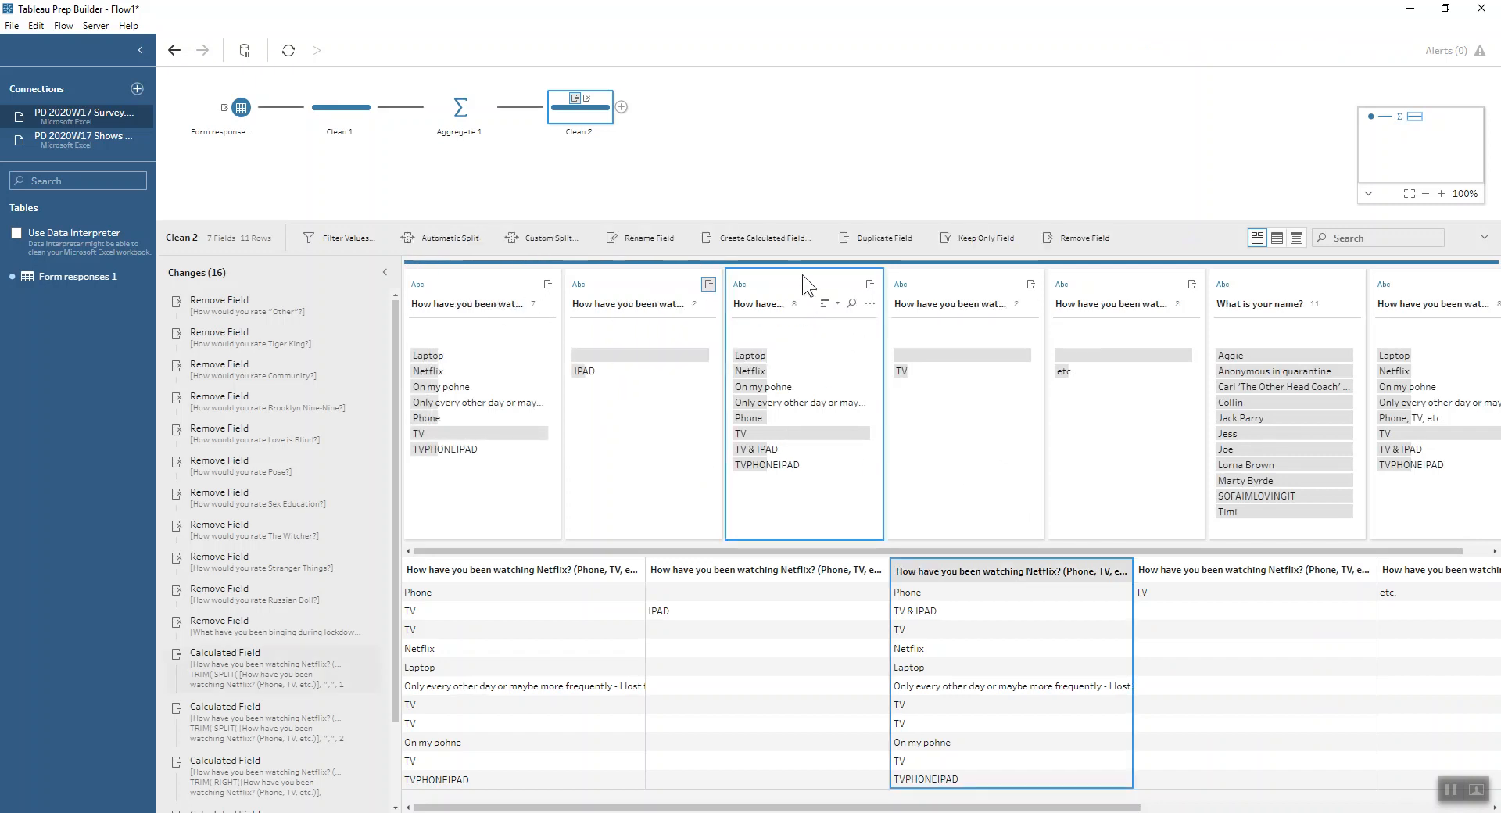
ctrl+click(1419, 288)
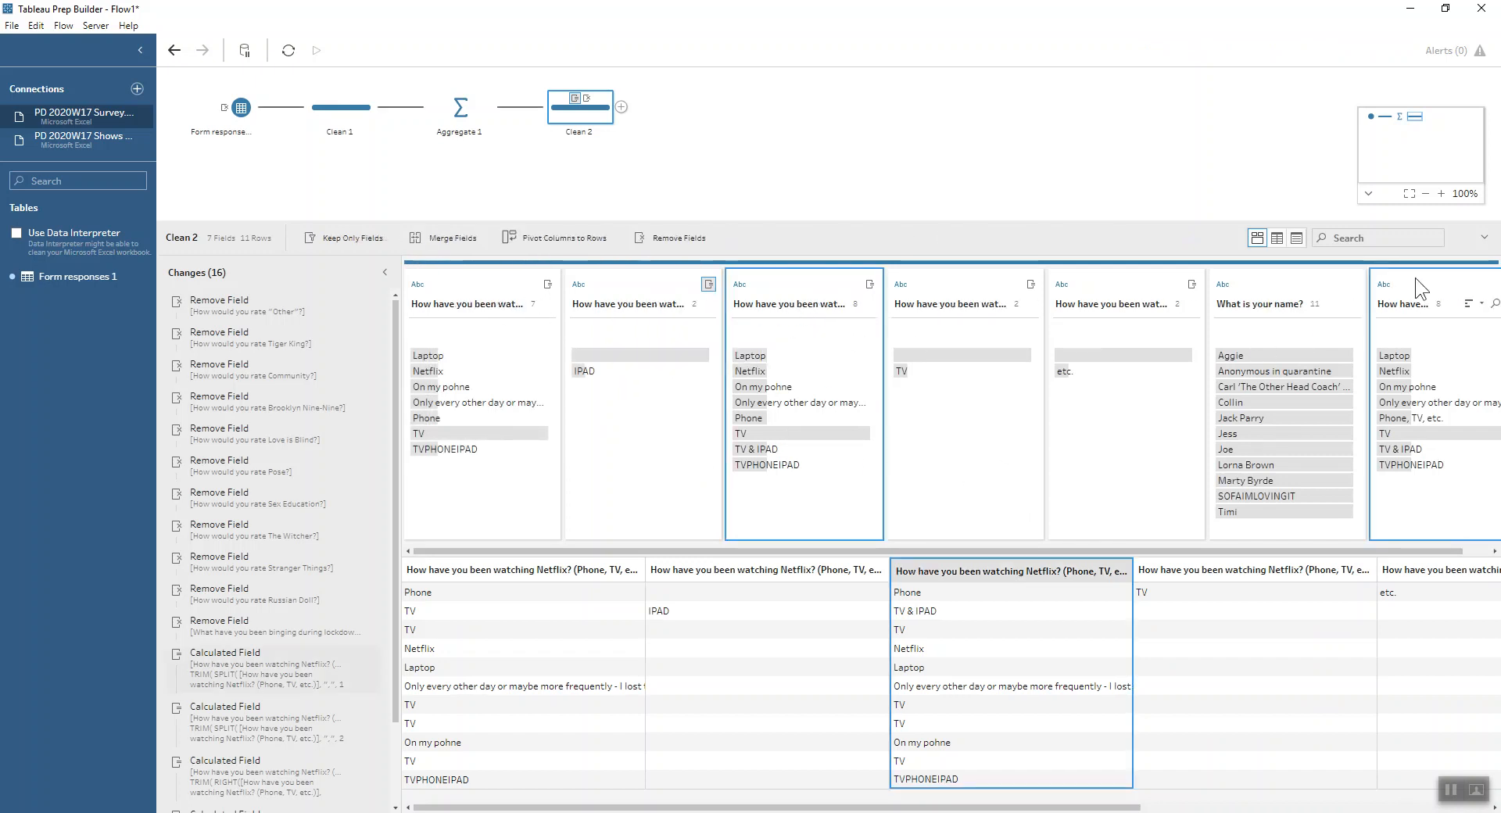
click(689, 236)
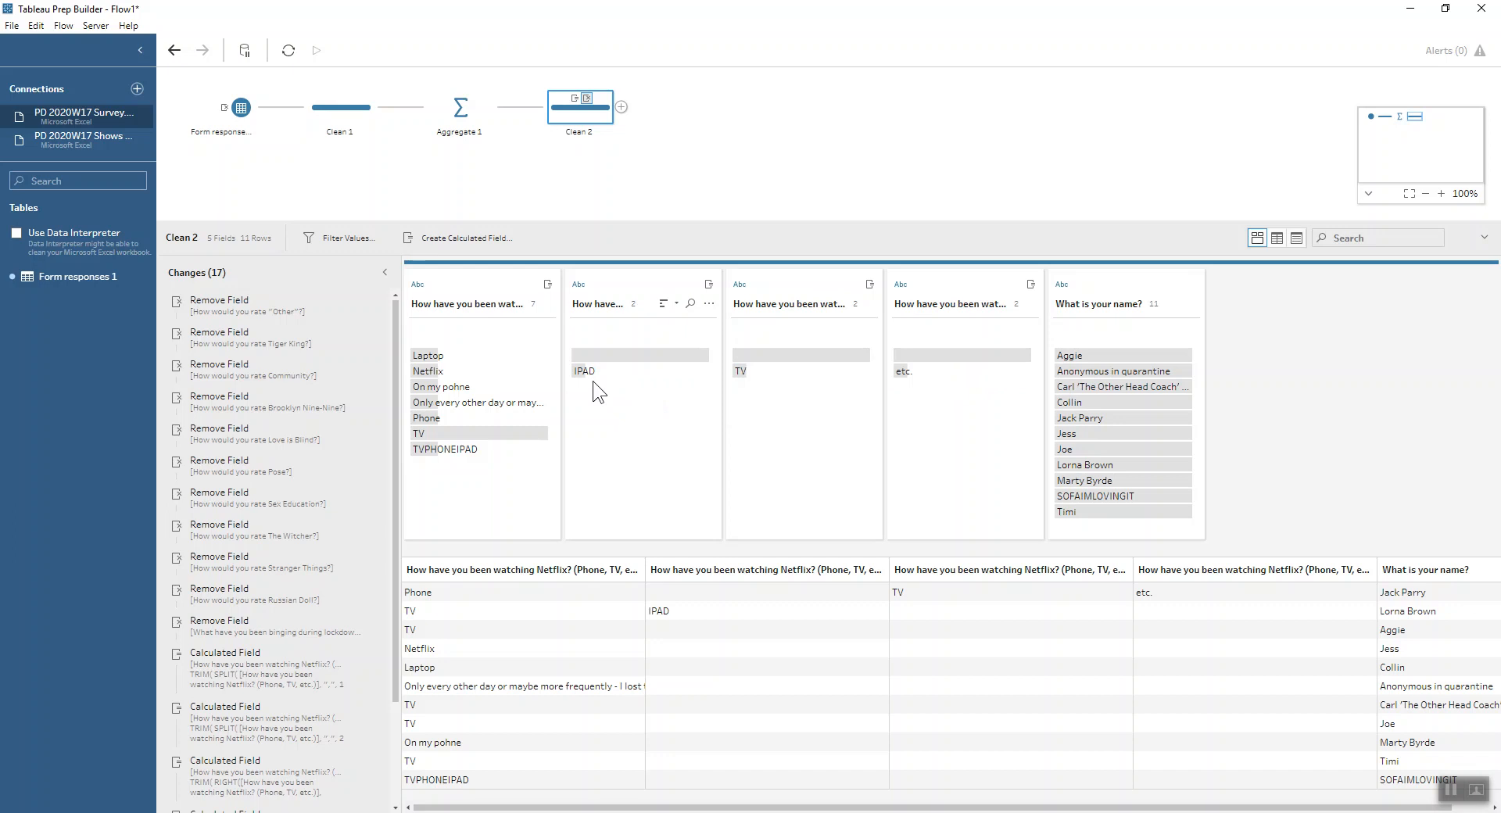
click(946, 276)
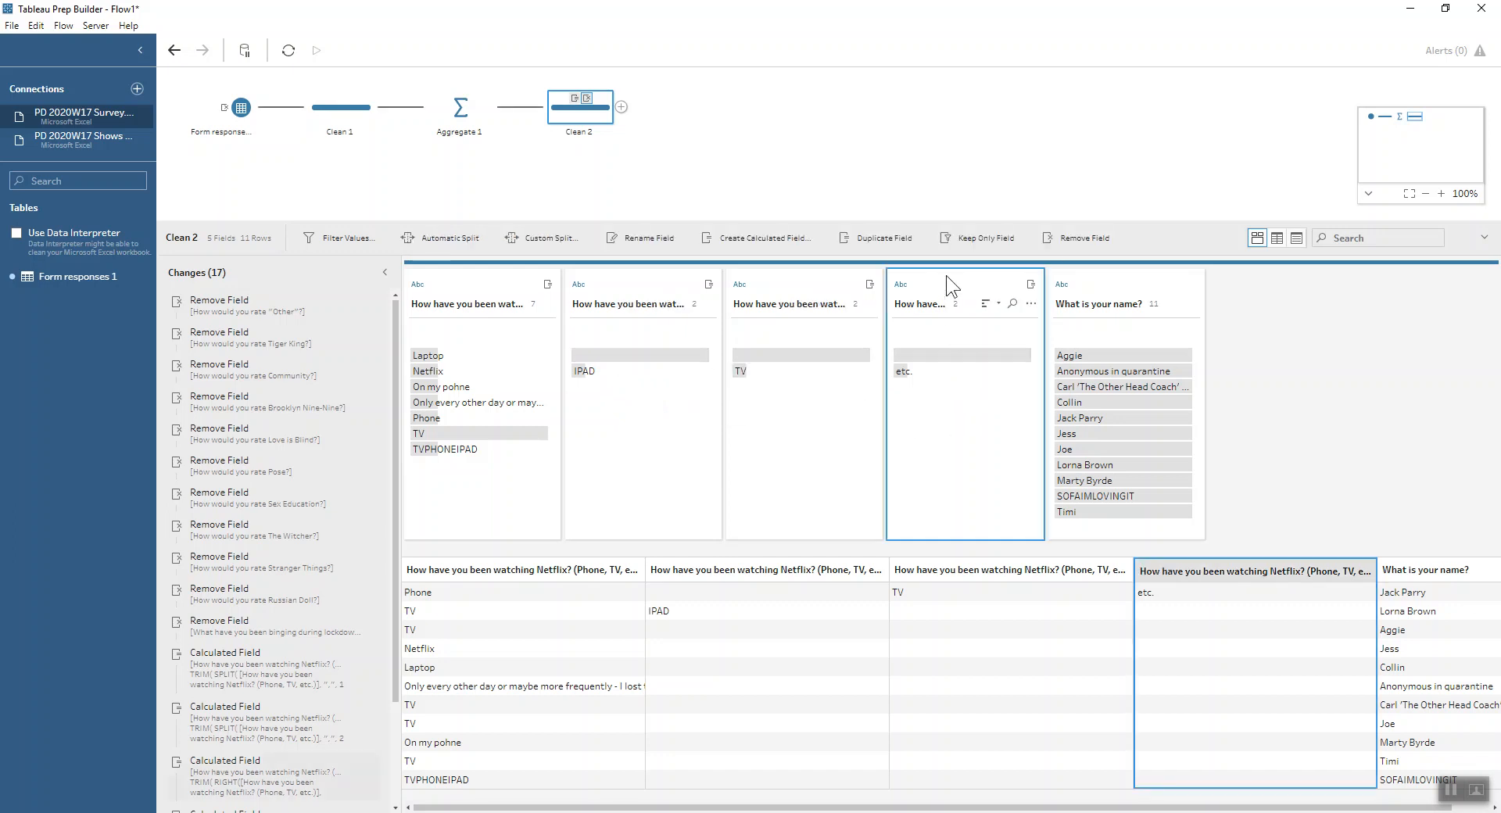
click(1066, 240)
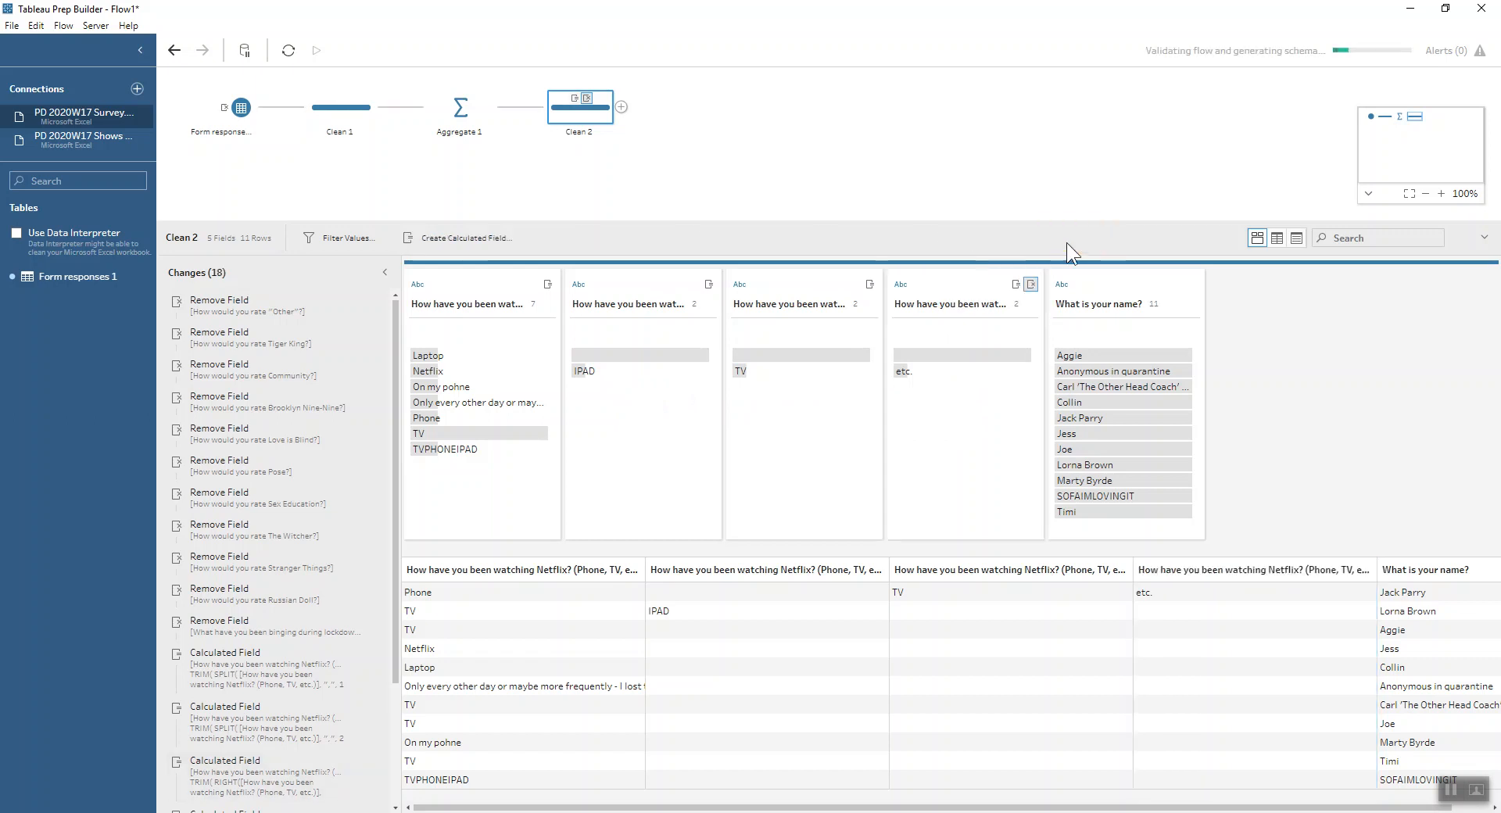
Add a columns-to-rows pivot after Clean 2, using a wildcard search on "Split" to choose the pivoted fields
click(623, 107)
click(648, 177)
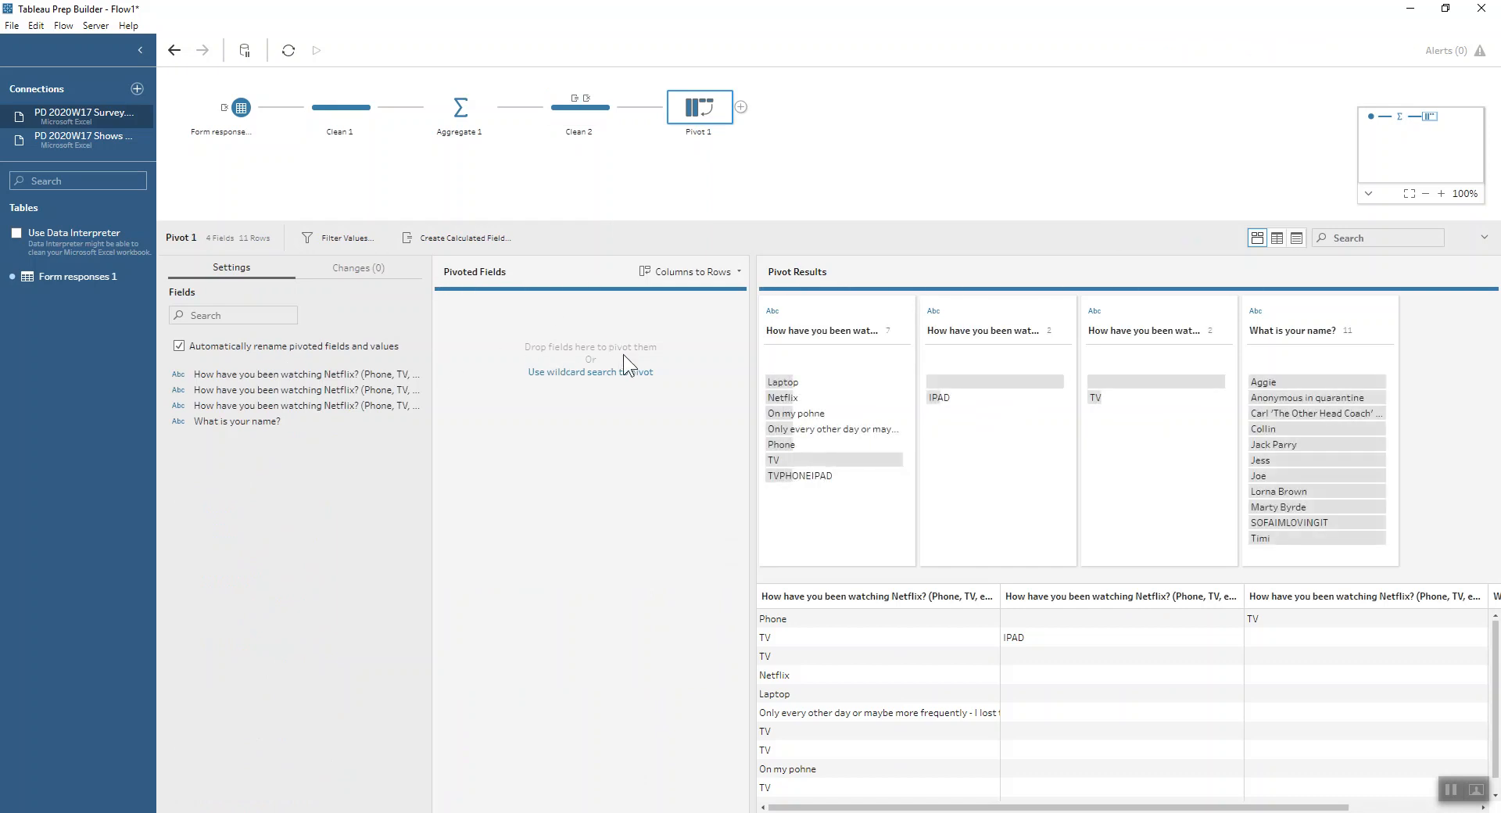
click(632, 372)
click(663, 327)
text(Split)
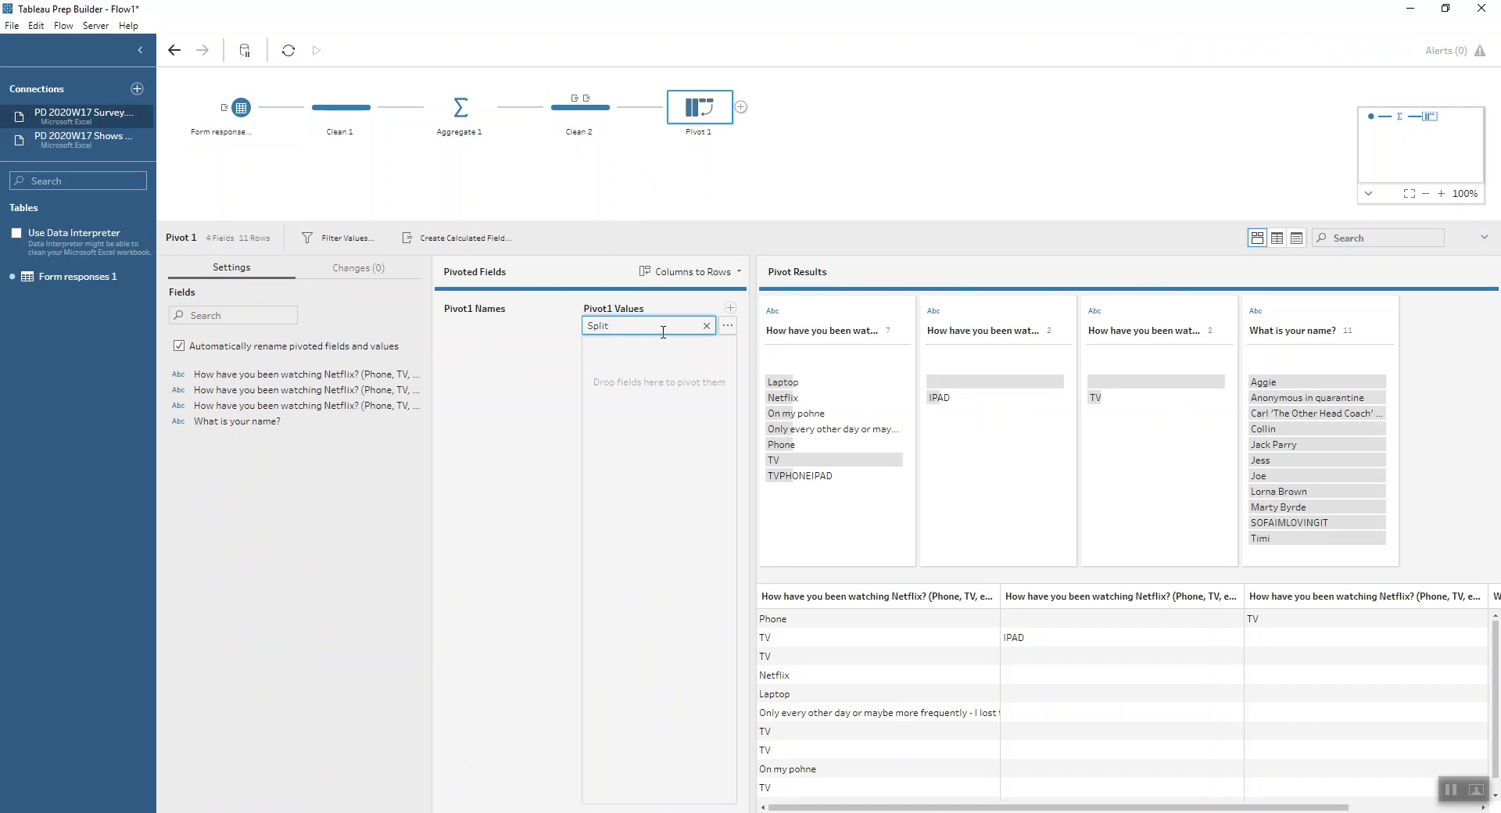
key(Return)
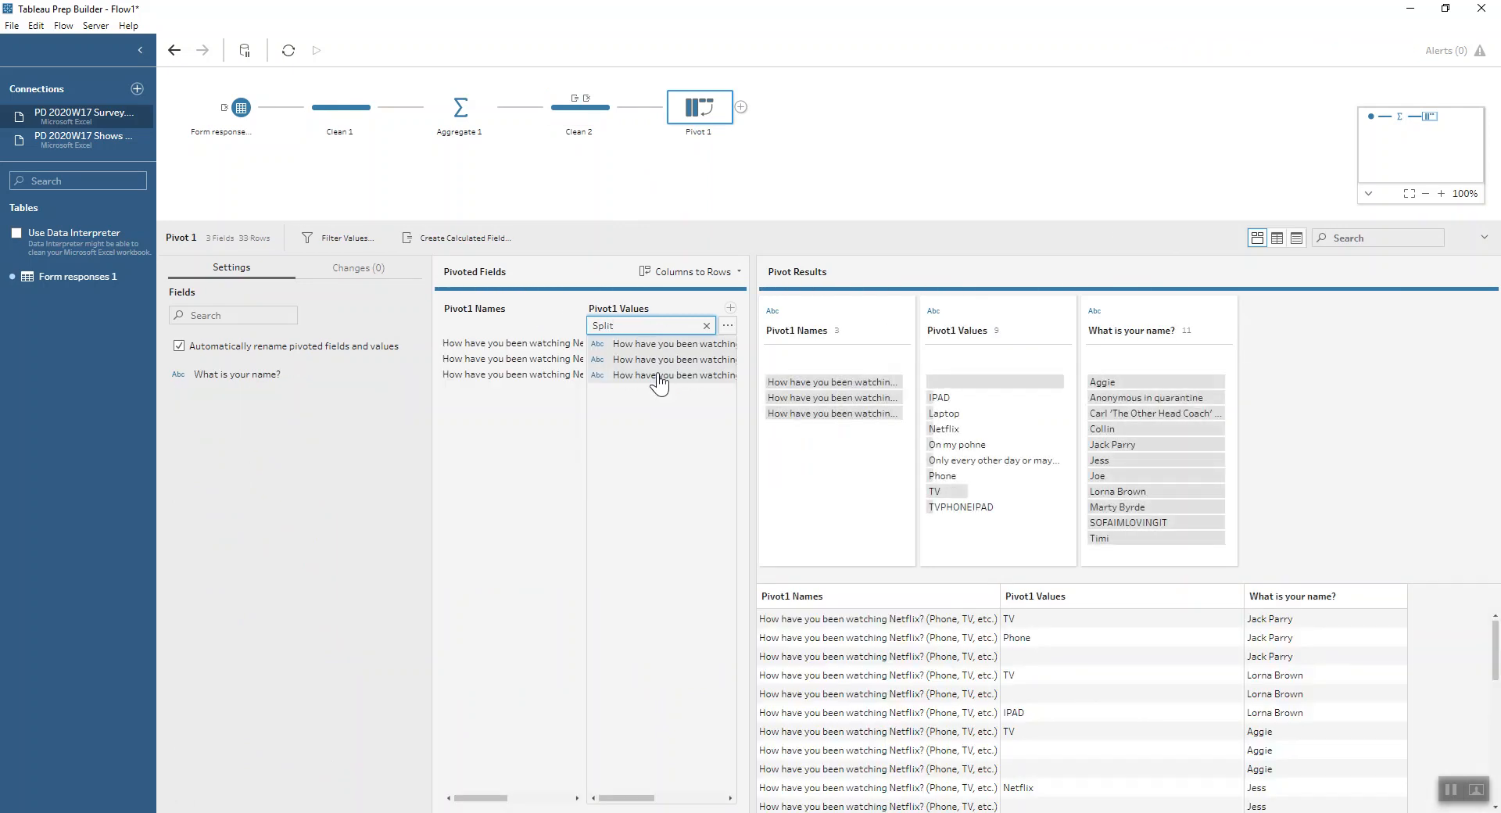
Remove the Pivot1 Names field and exclude the blank value from Pivot1 Values
click(855, 305)
click(1066, 235)
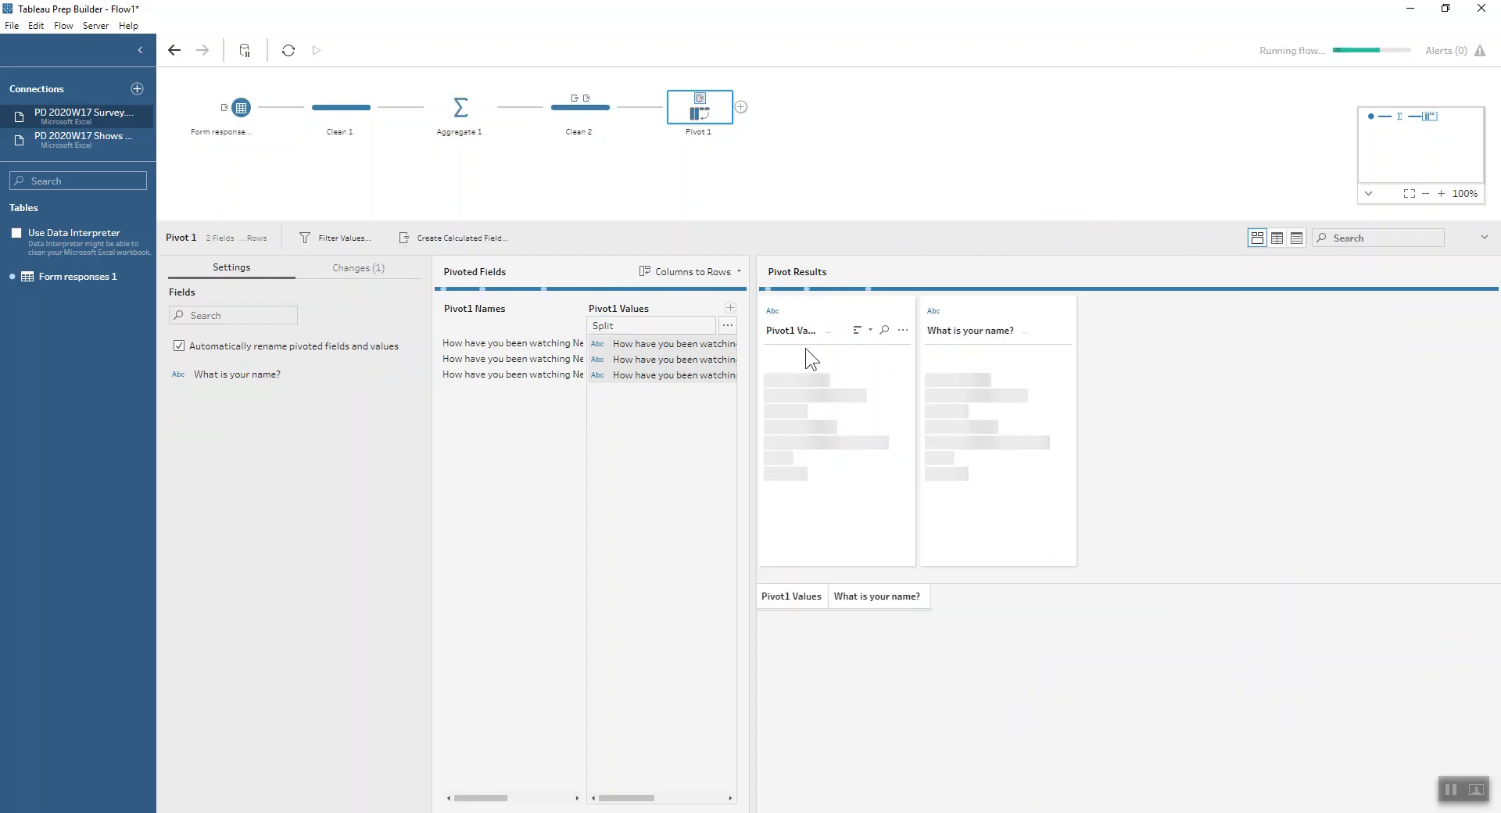
click(815, 380)
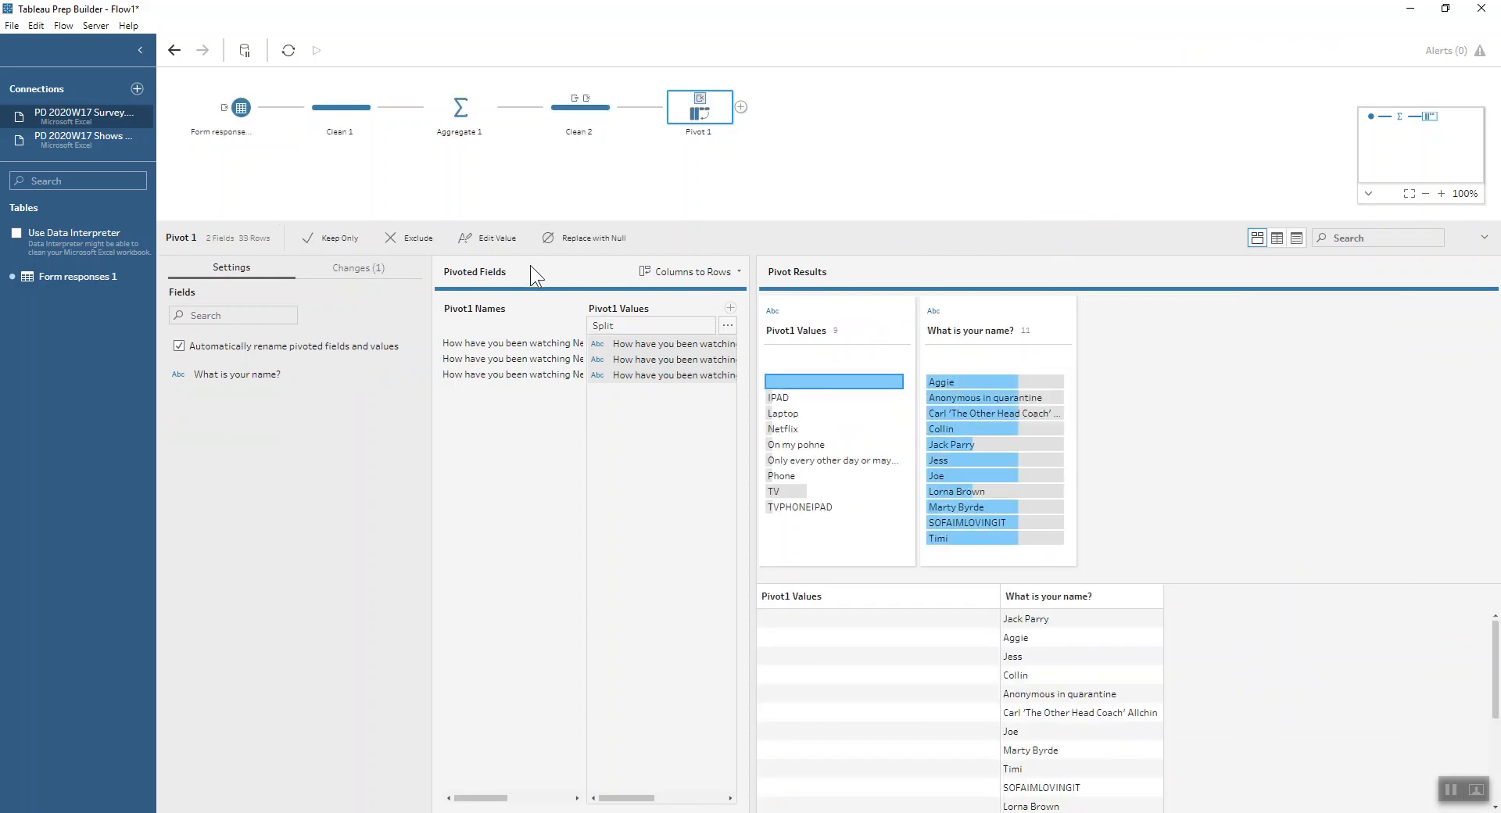
click(400, 236)
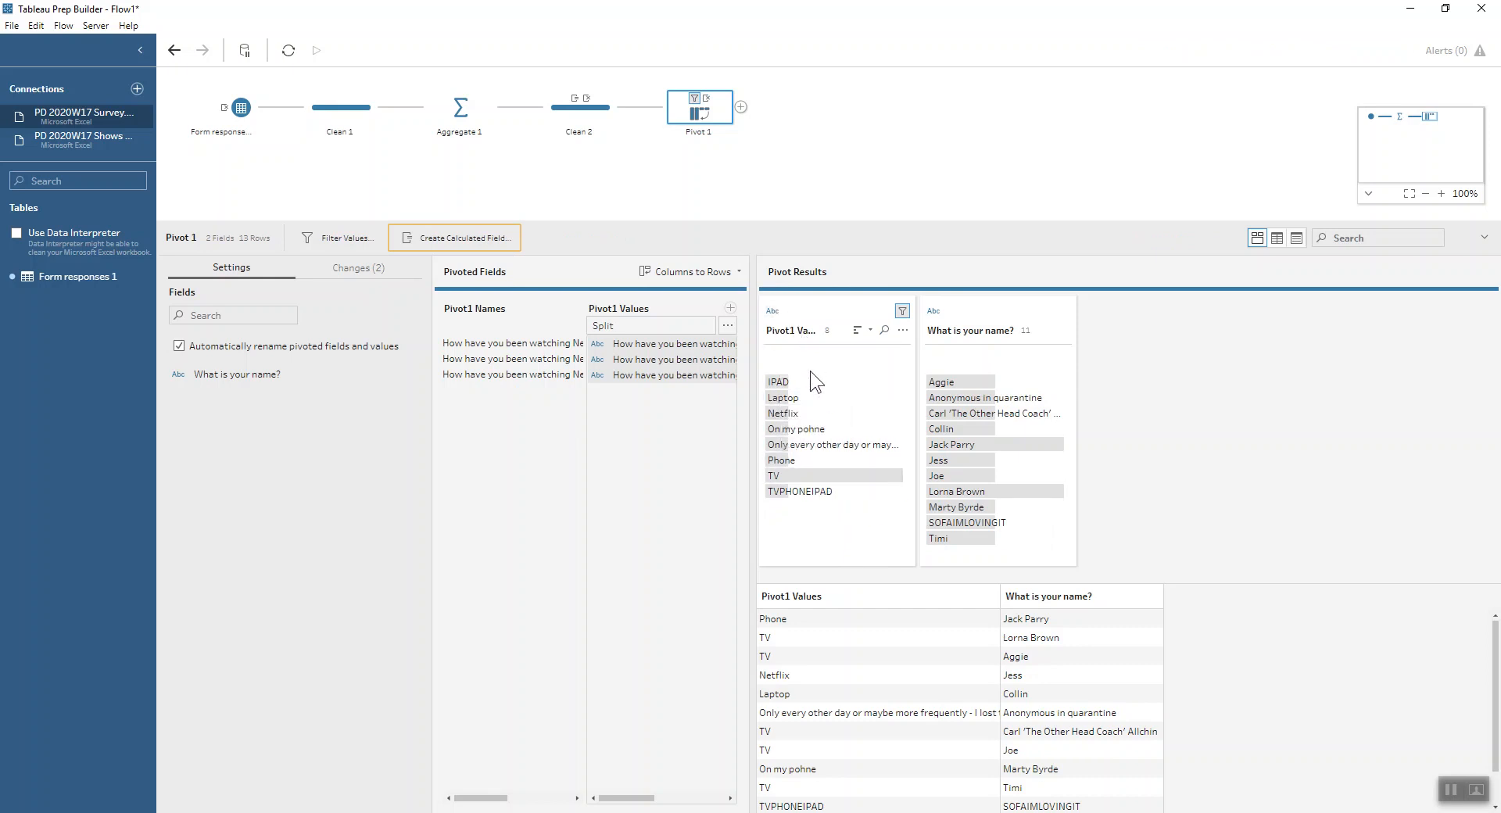
Add the Devices table from the PD 2020W17 Shows connection to the flow, followed by a cleaning step
click(49, 143)
drag(58, 299, 354, 167)
drag(260, 190, 261, 188)
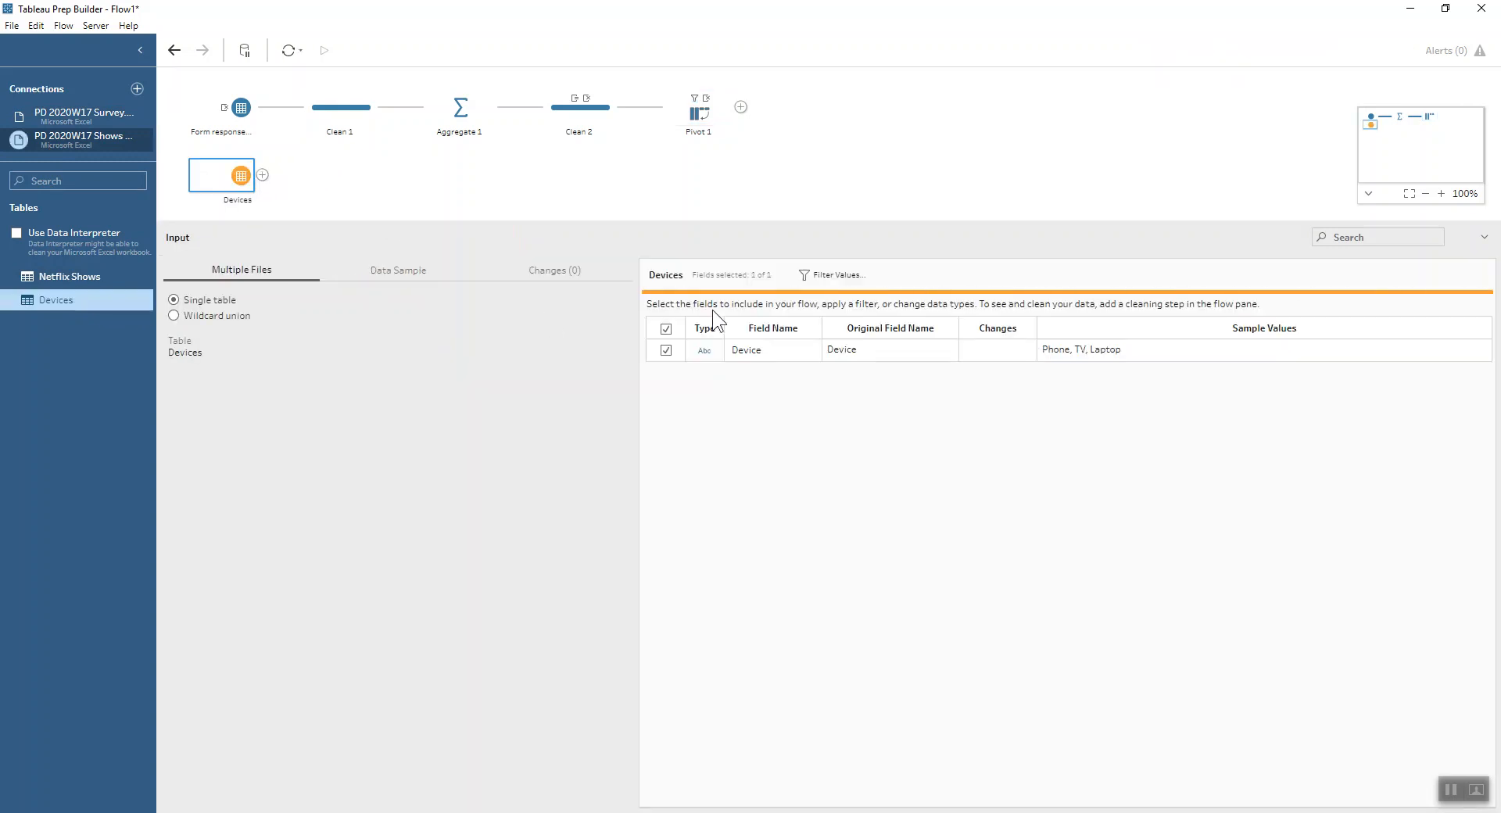
click(263, 175)
click(285, 209)
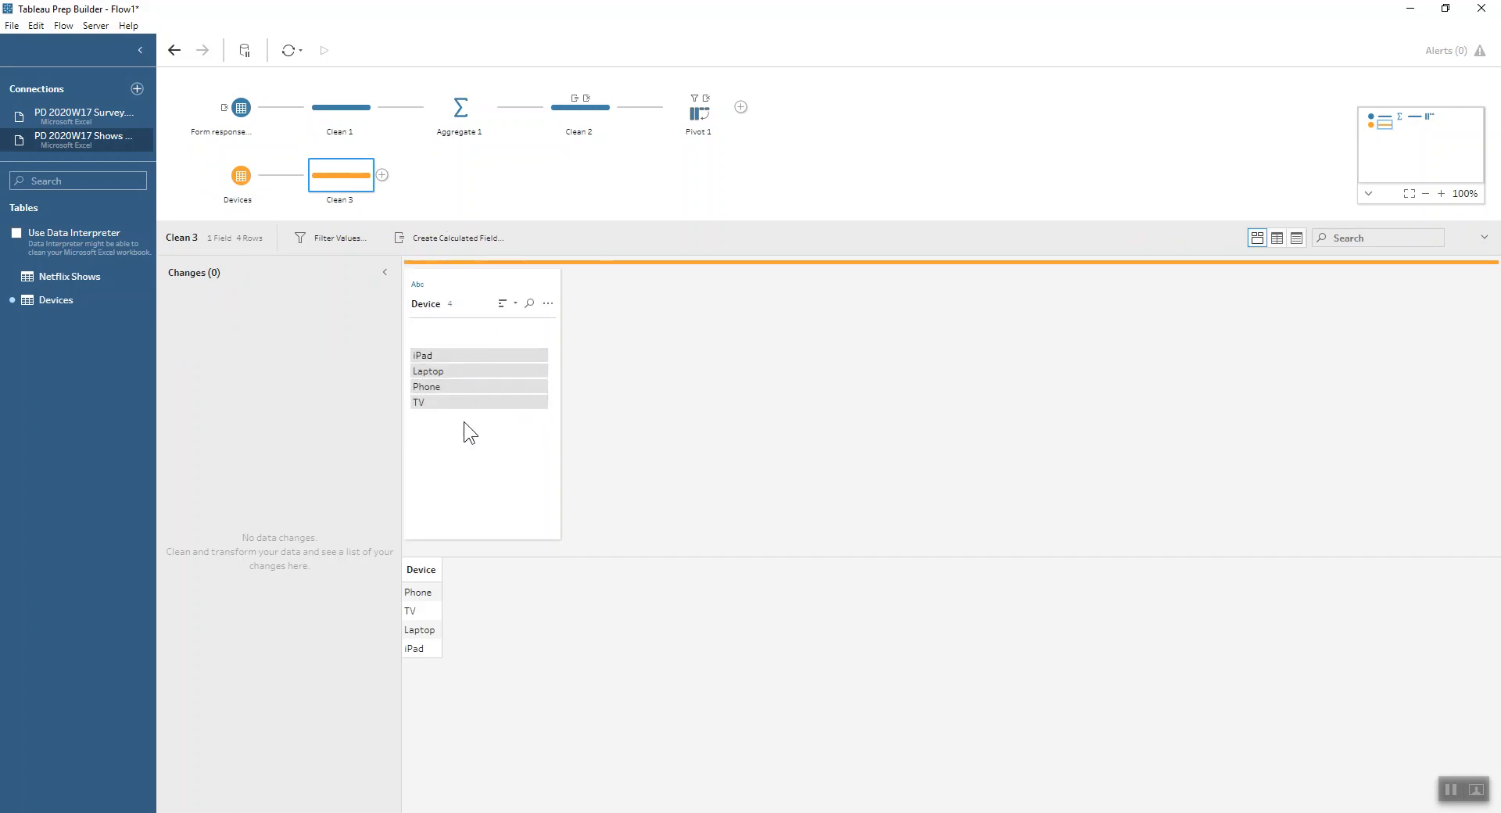
Join the Devices cleaning step to Pivot 1 with the clause Pivot1 Values = Device
drag(337, 190, 743, 111)
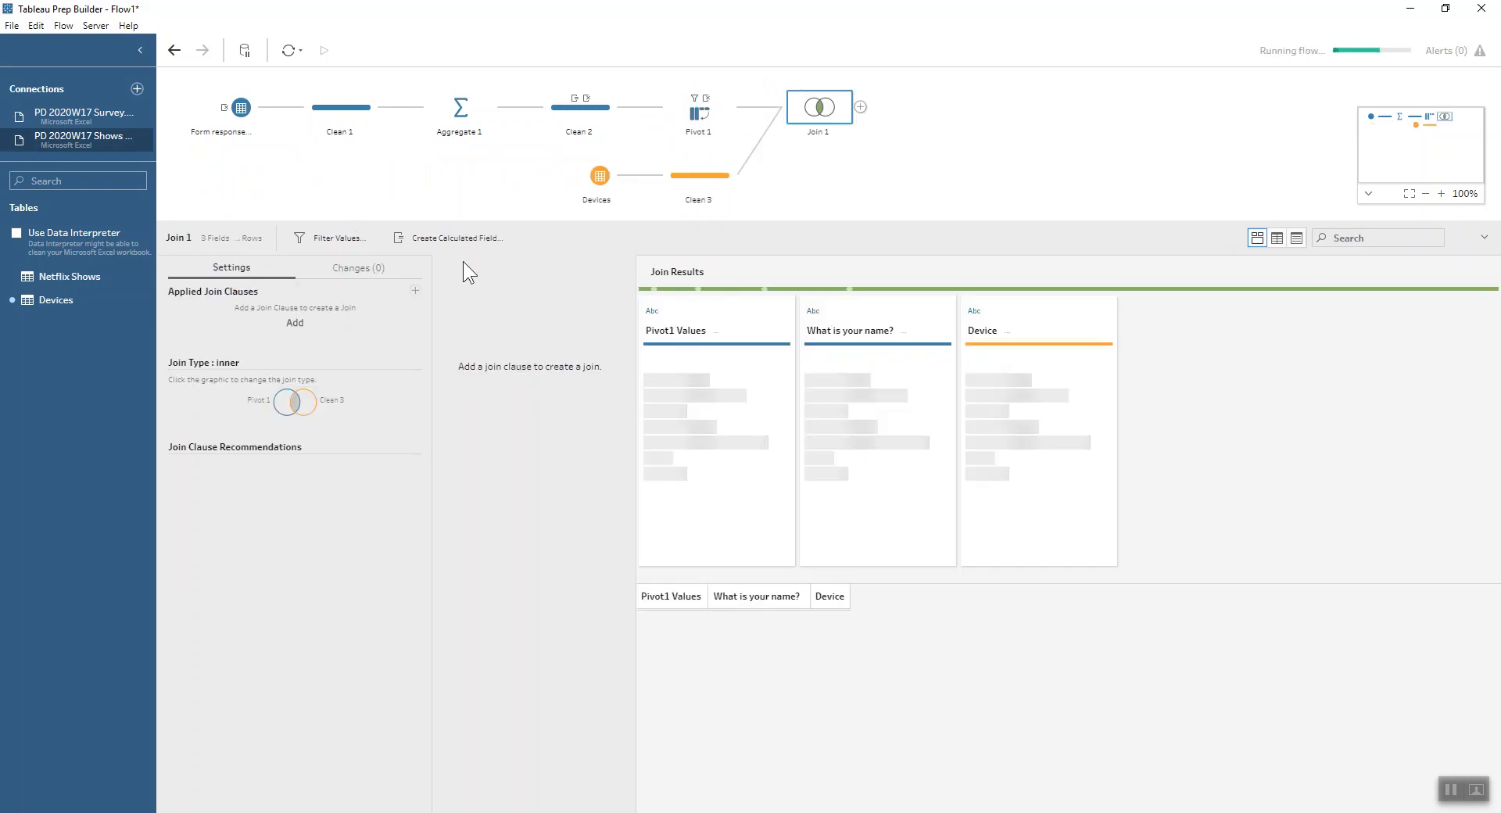
click(297, 326)
click(249, 373)
click(400, 371)
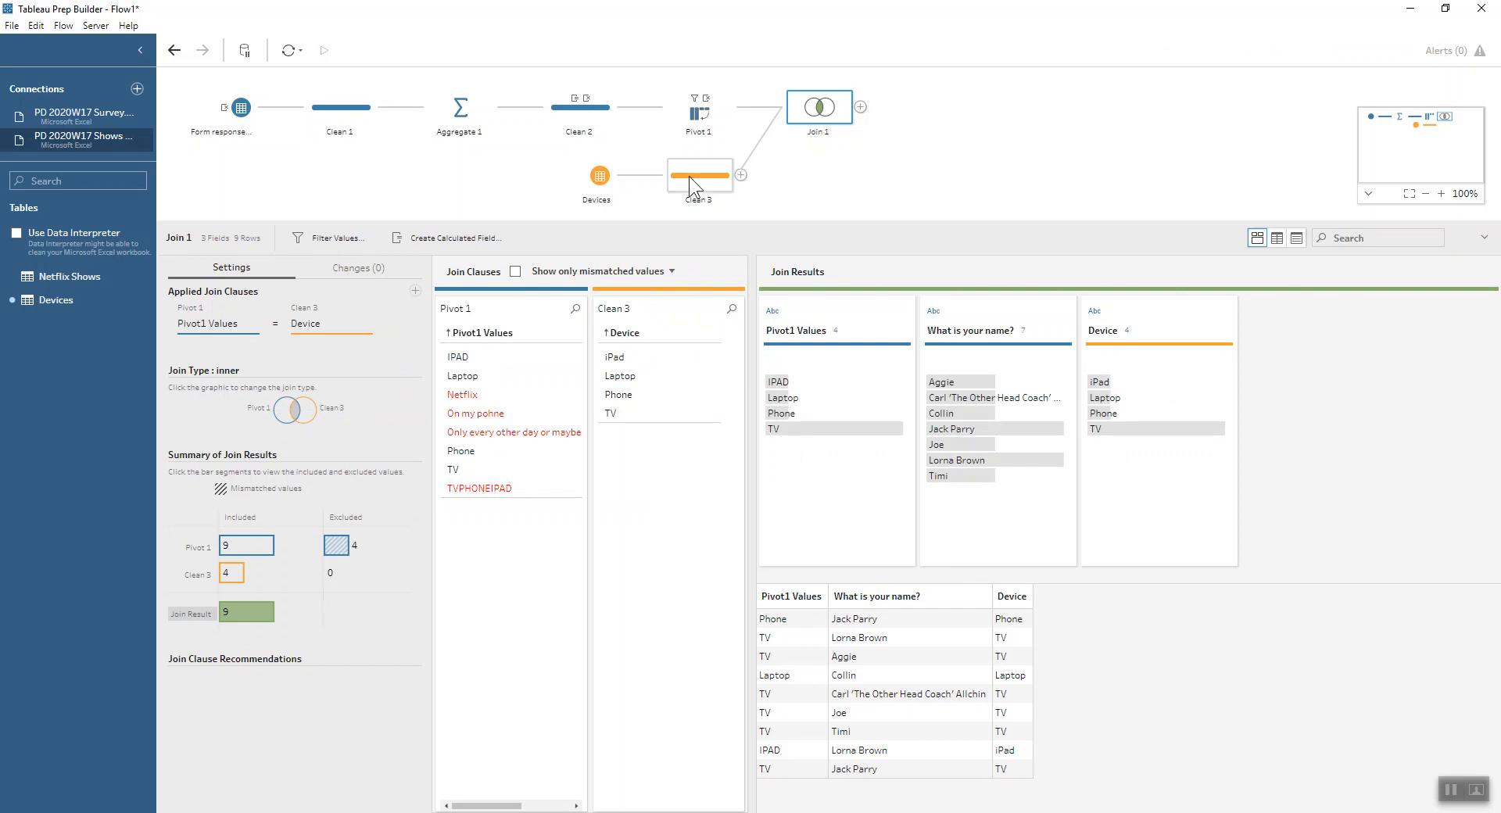
Compare Pivot 1's rows with the Join 1 results and inspect the unmatched Pivot 1 rows excluded from the join
click(696, 121)
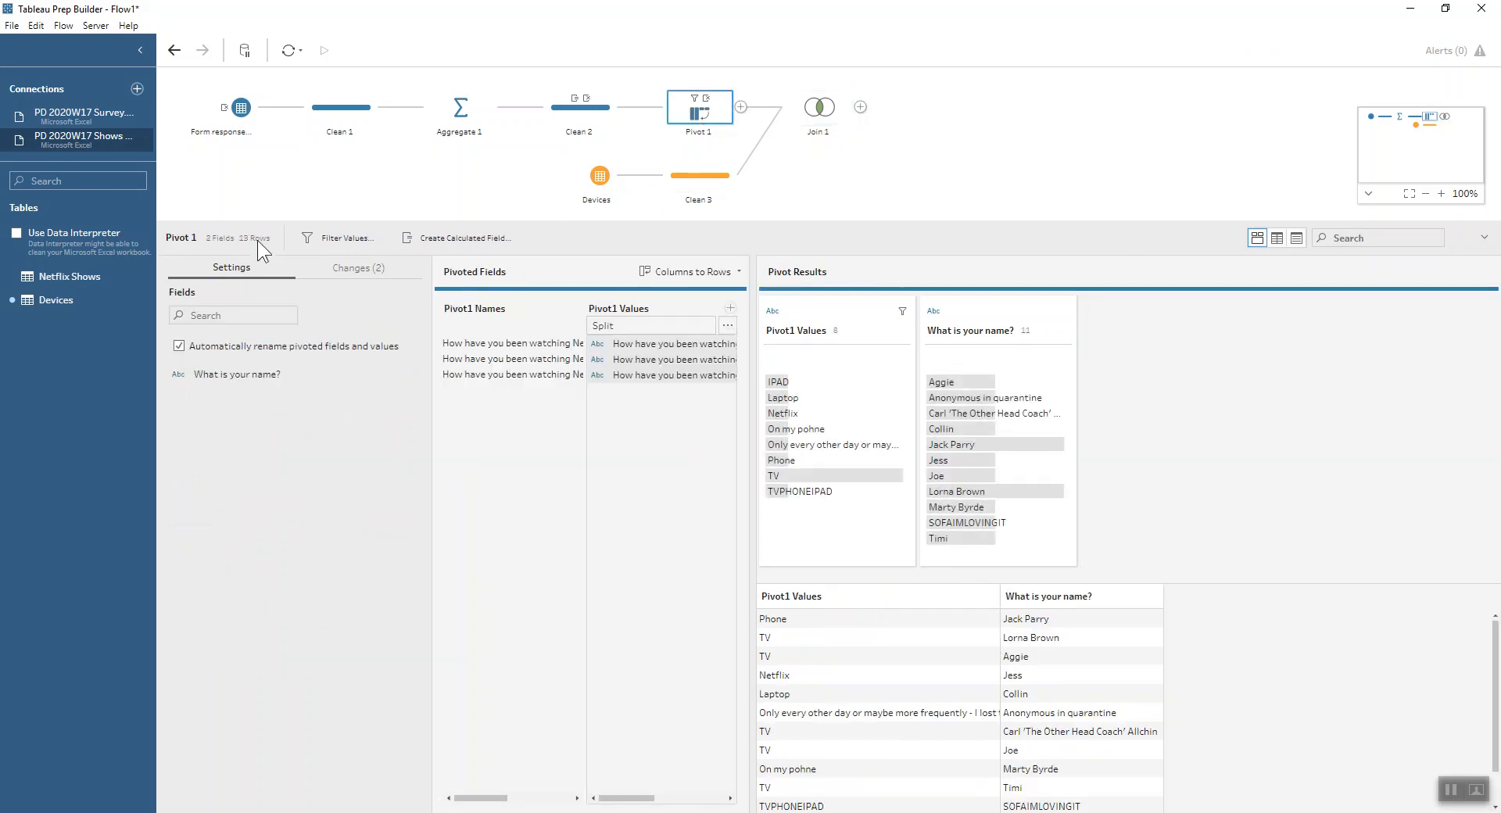
click(788, 110)
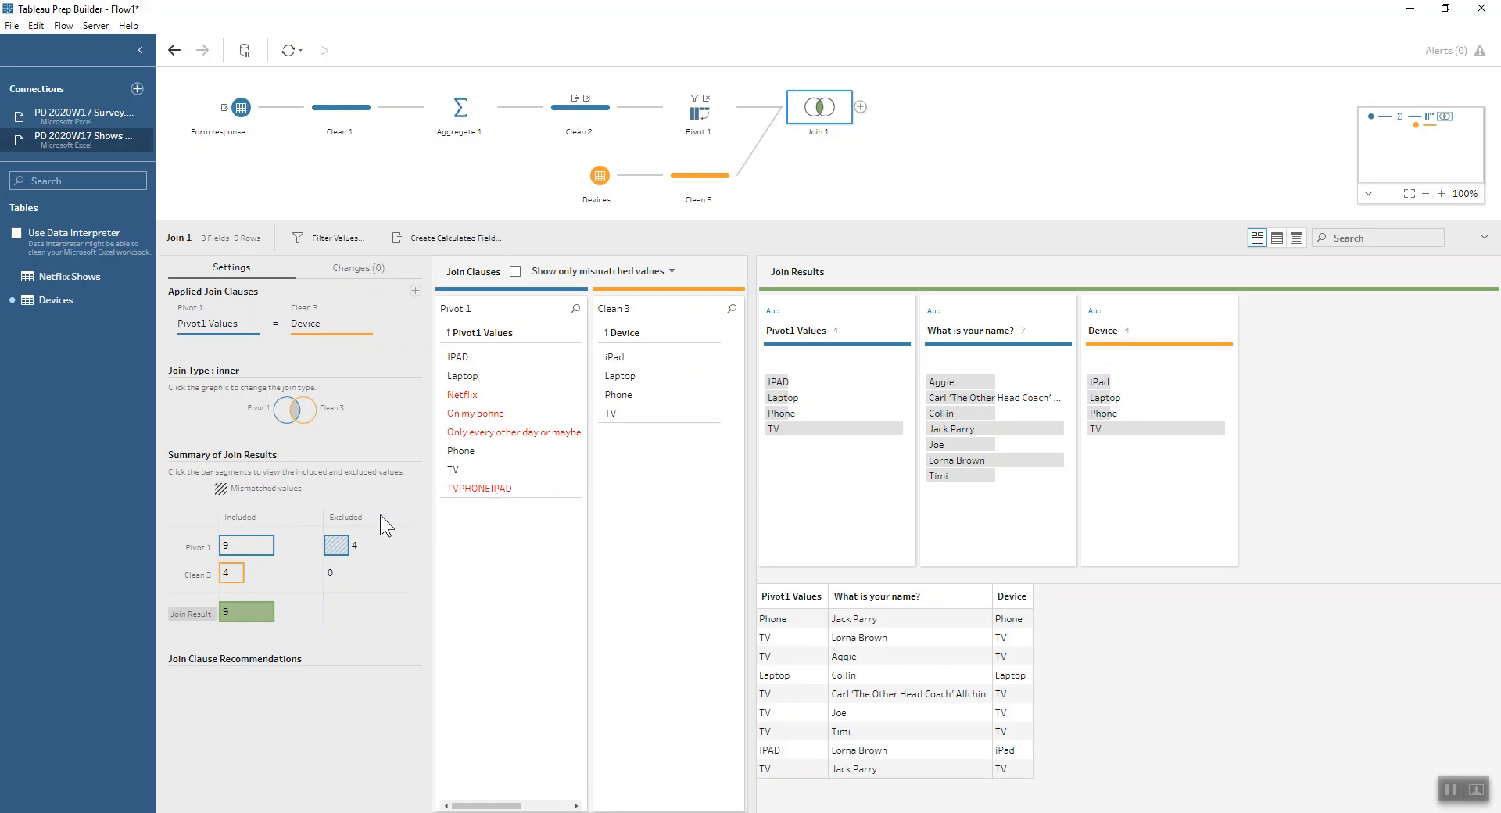
click(336, 545)
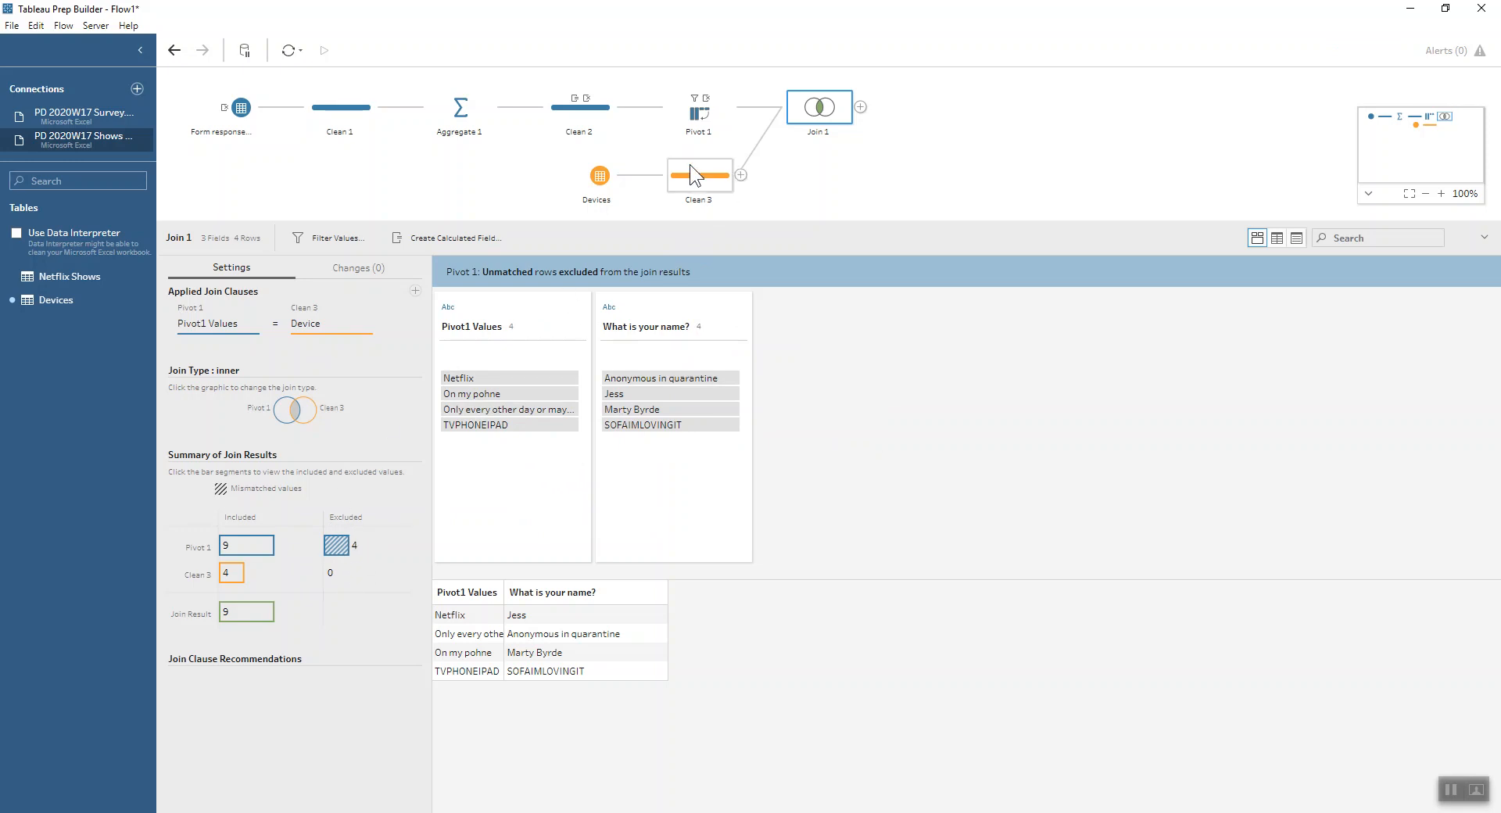
Create a second join between Pivot 1 and Clean 3 with the clause Pivot1 Values = Device
drag(690, 174, 752, 109)
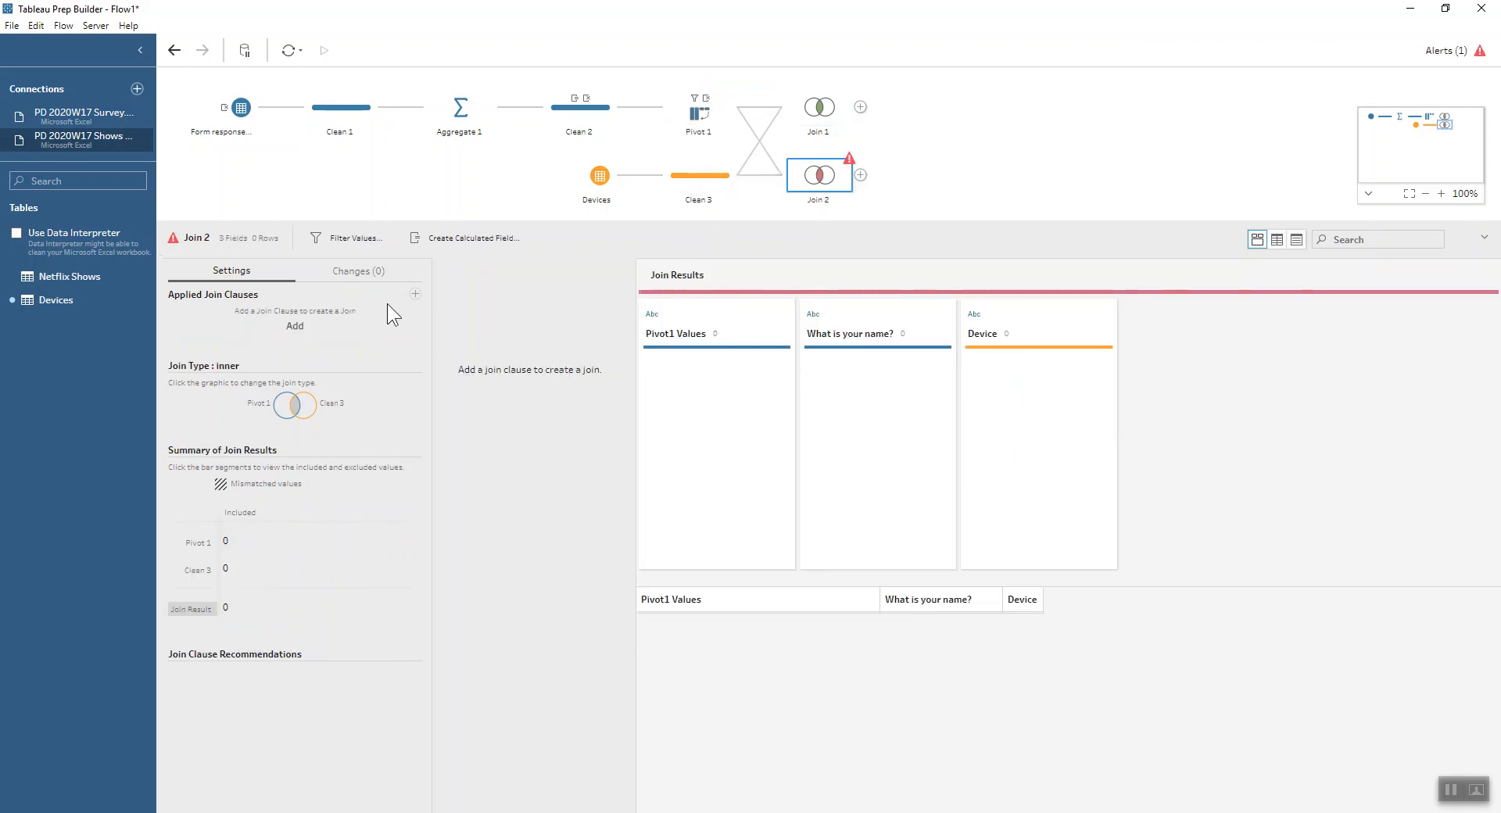
click(294, 326)
click(297, 372)
click(396, 371)
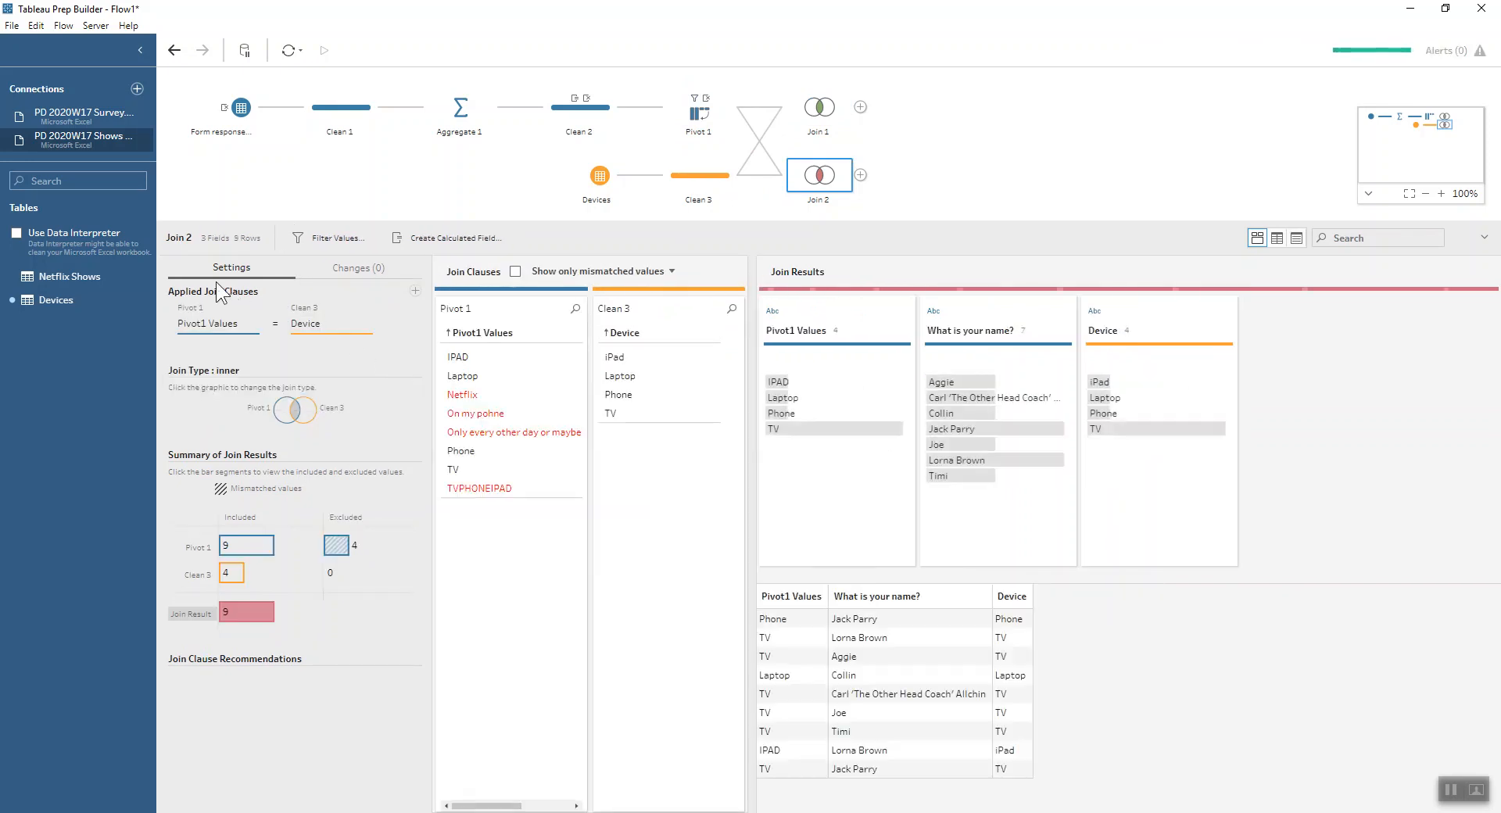
Change Join 2's join type to notInner so that only mismatched rows are included
click(281, 413)
click(312, 406)
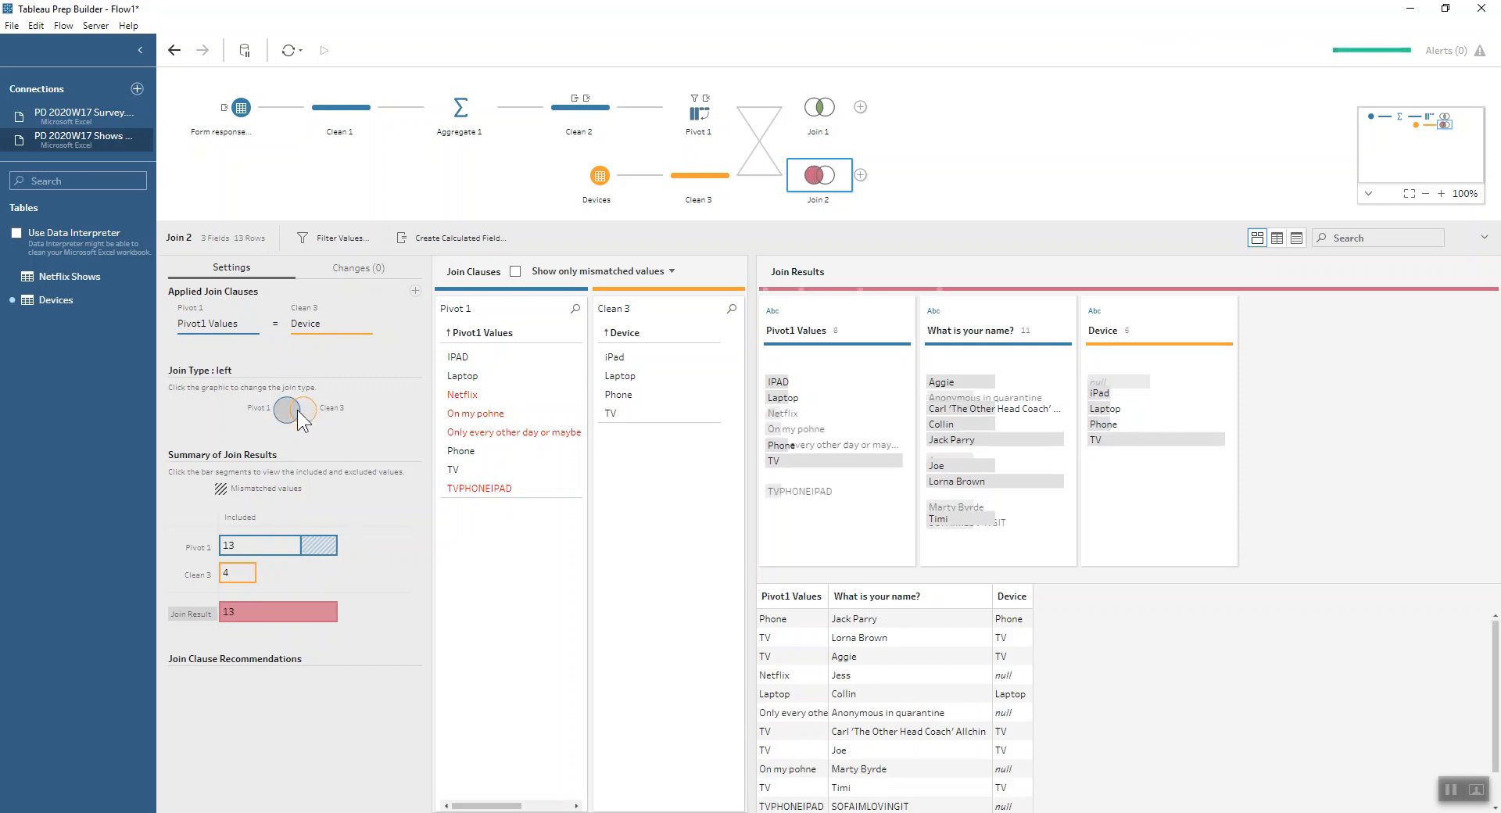
click(297, 409)
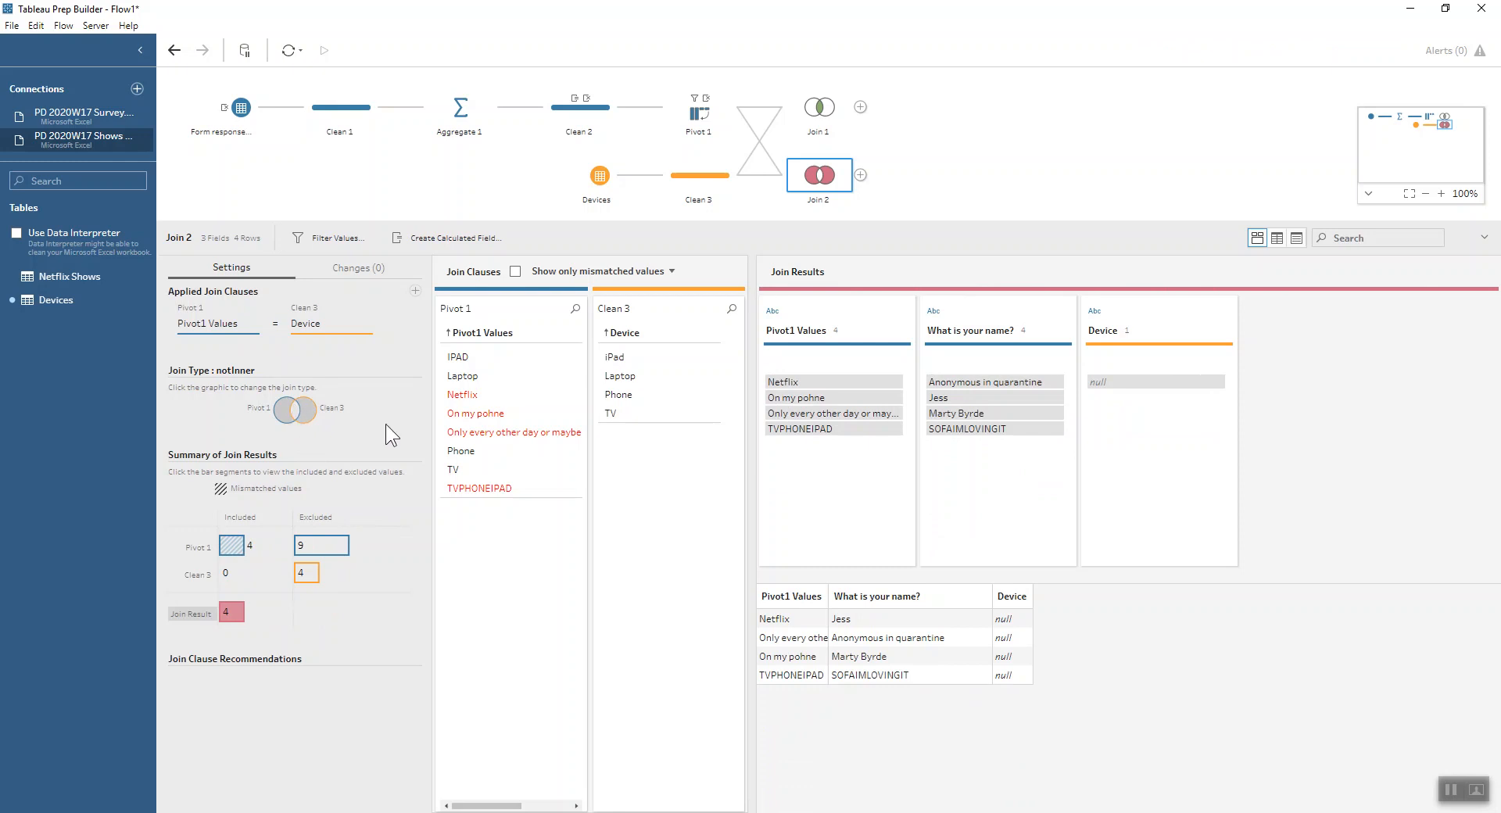
Add a cleaning step after Join 2 and replace the null Device value with "Other"
click(1134, 379)
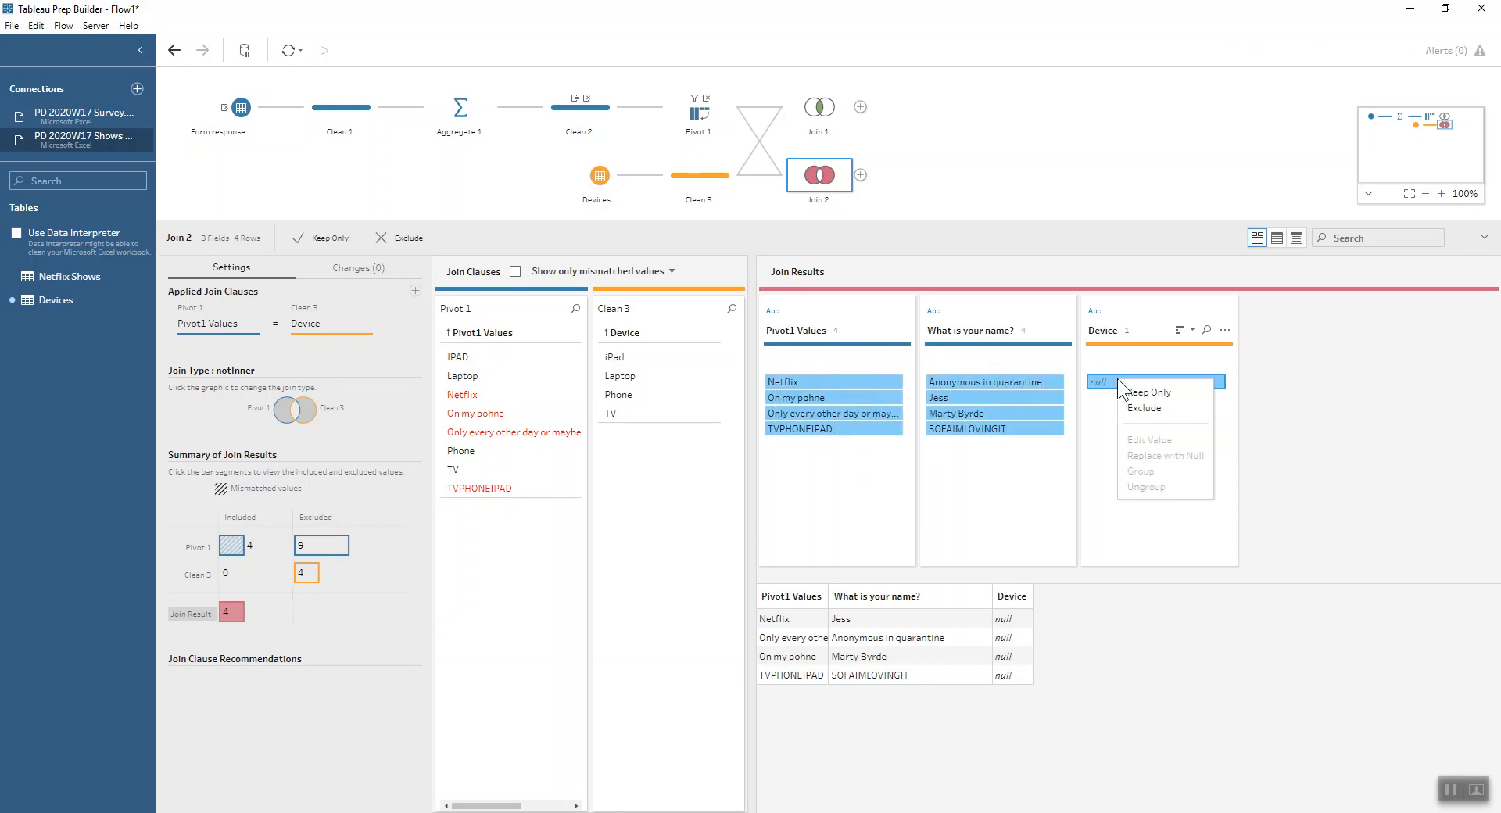
click(1098, 379)
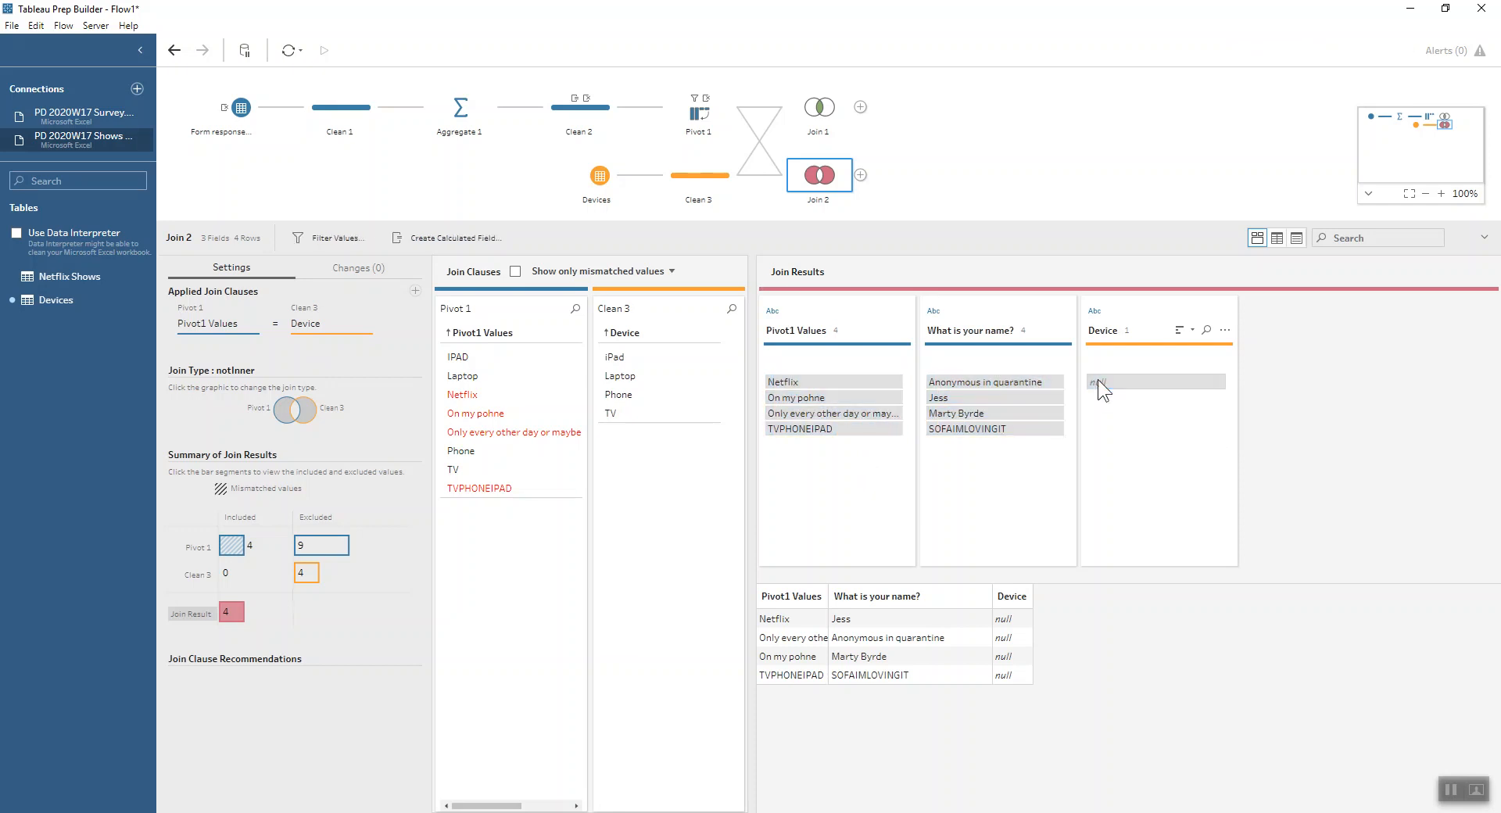
click(861, 175)
click(888, 204)
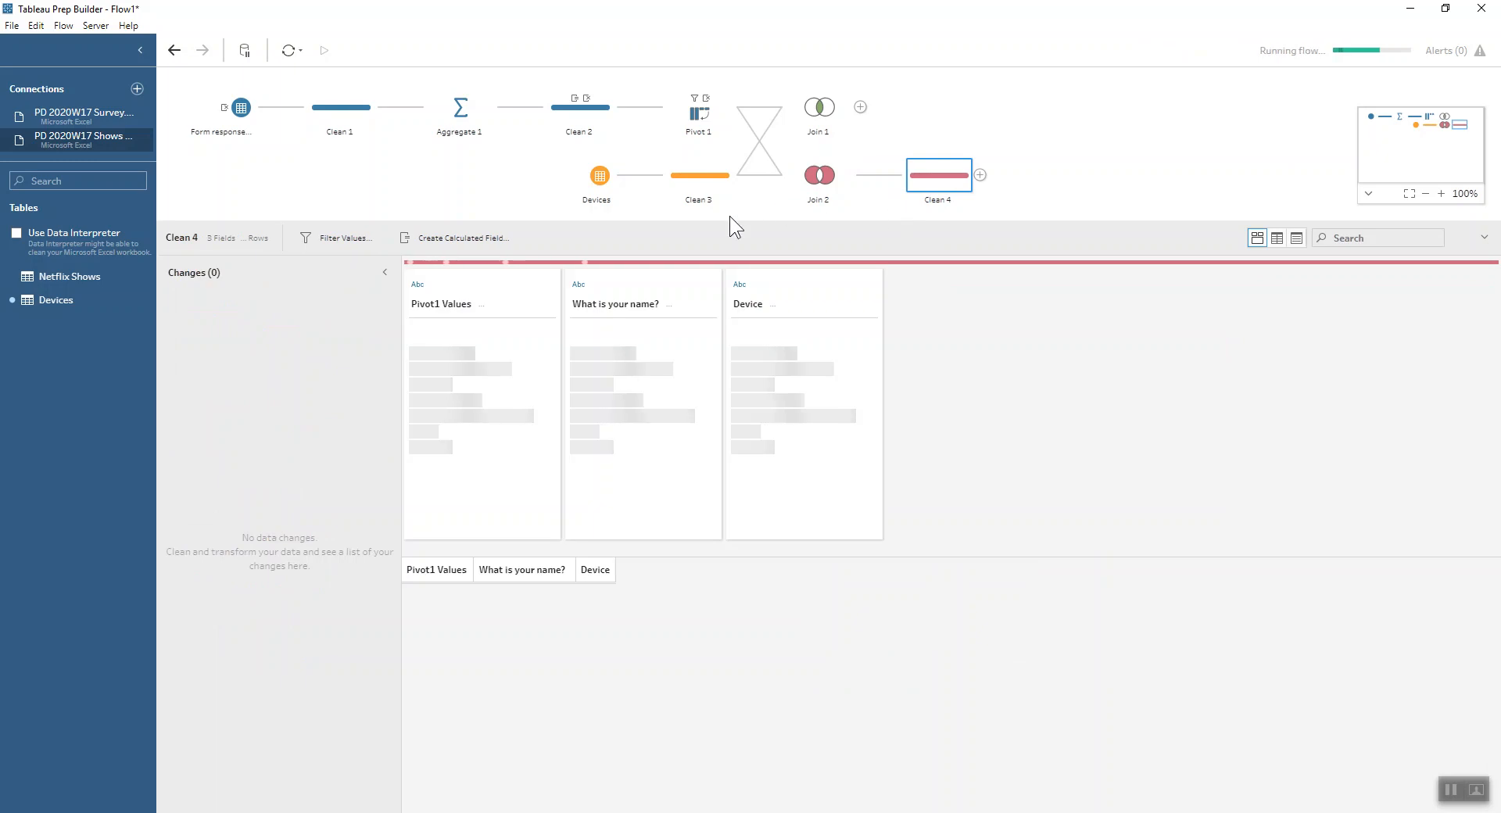
double_click(752, 355)
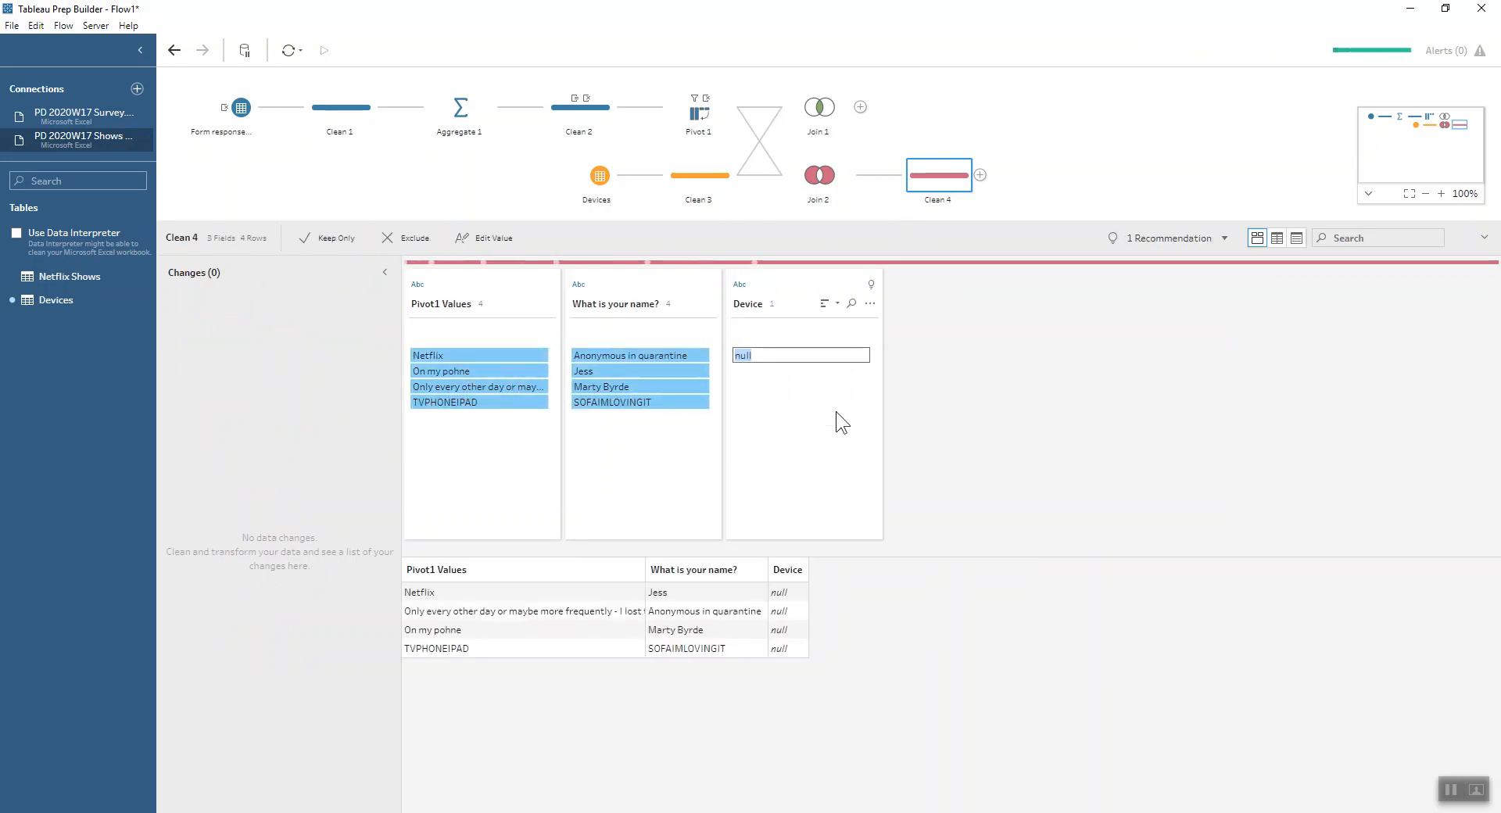
text(Tablet)
key(Return)
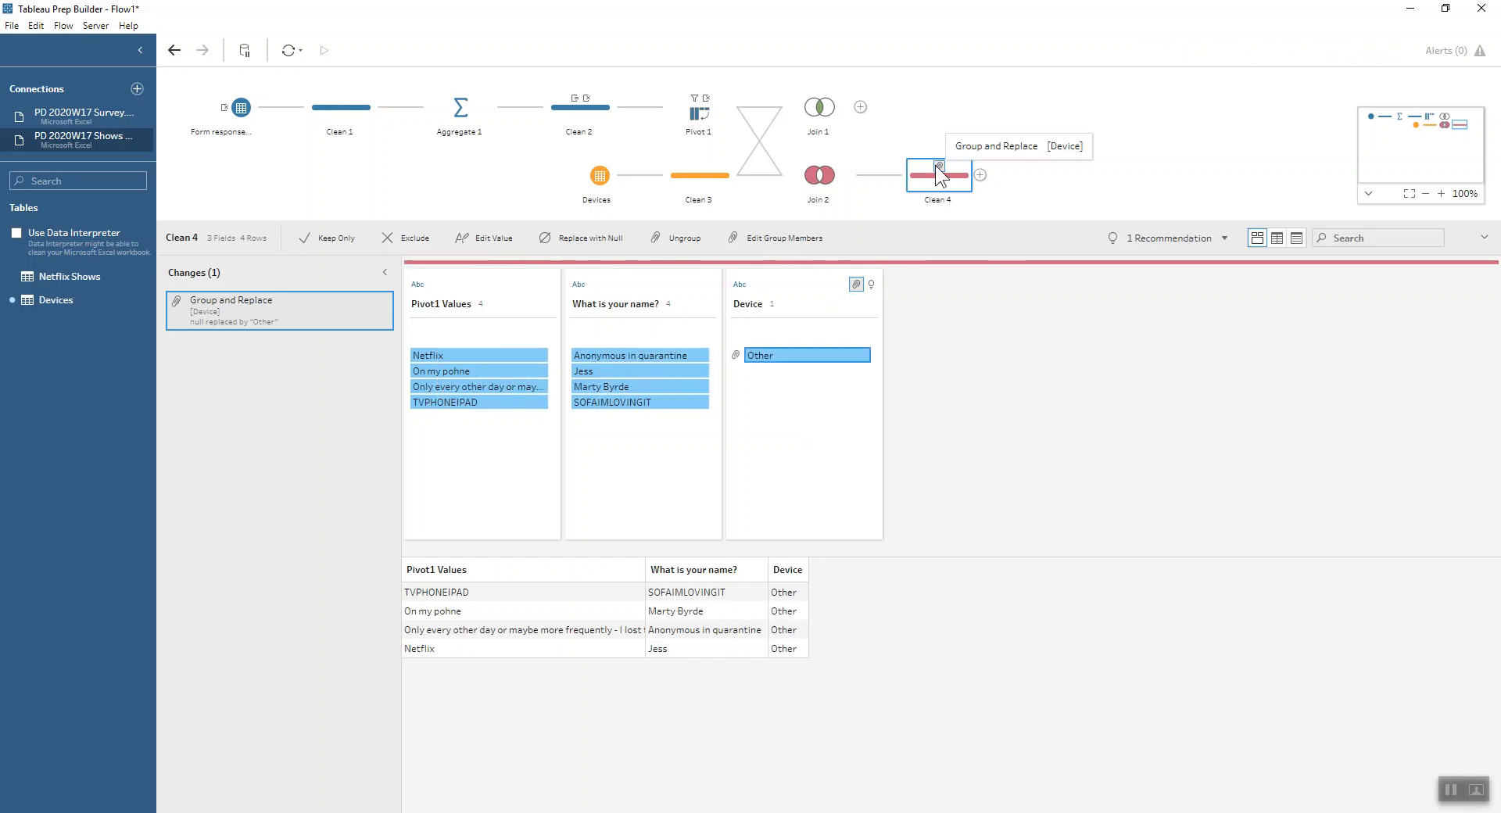
Union Join 1 with Clean 4 and remove the Table Names and Pivot1 Values fields from the result
drag(856, 115, 940, 203)
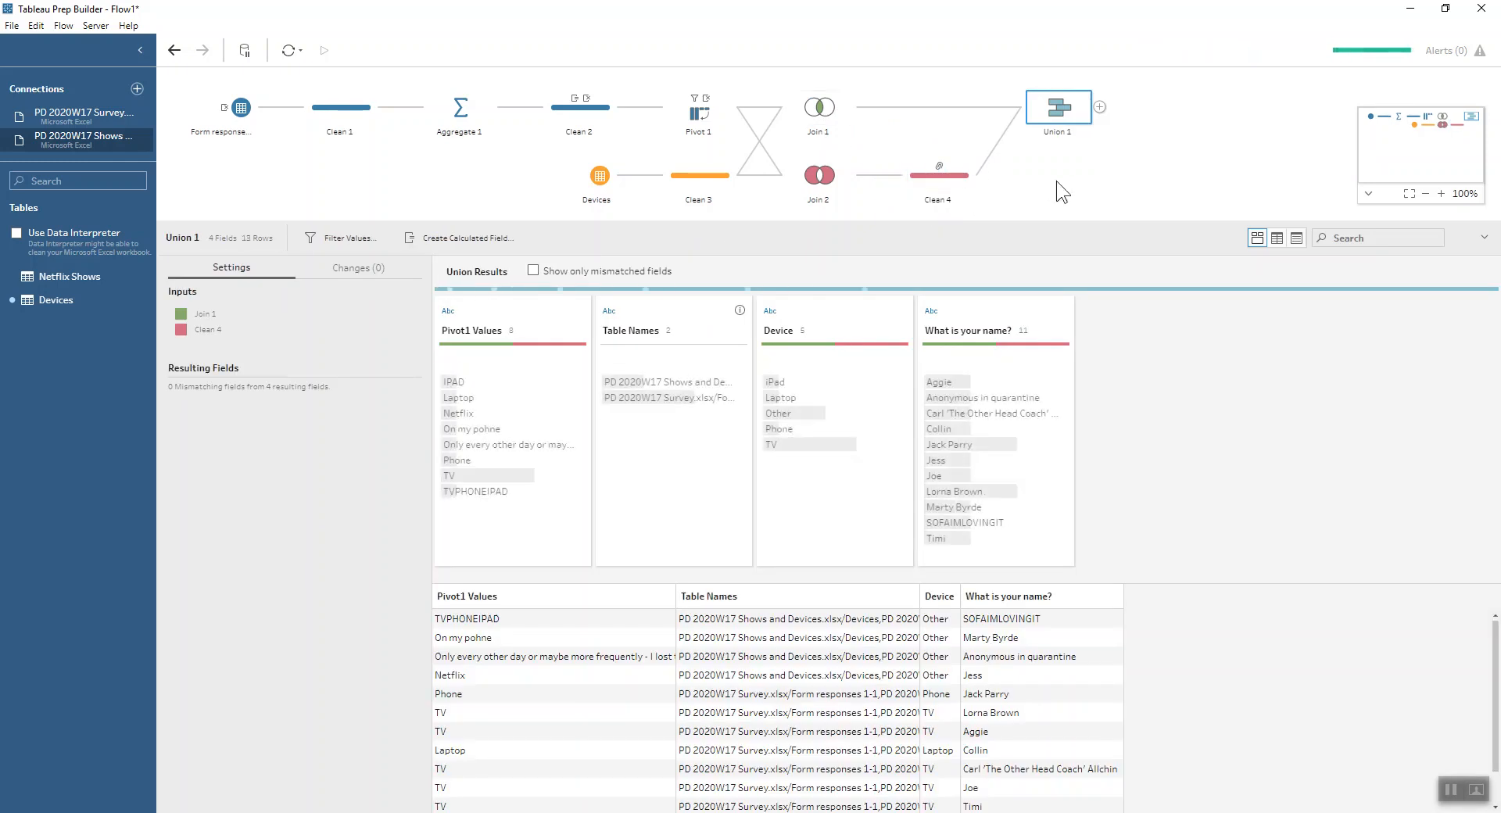
click(653, 304)
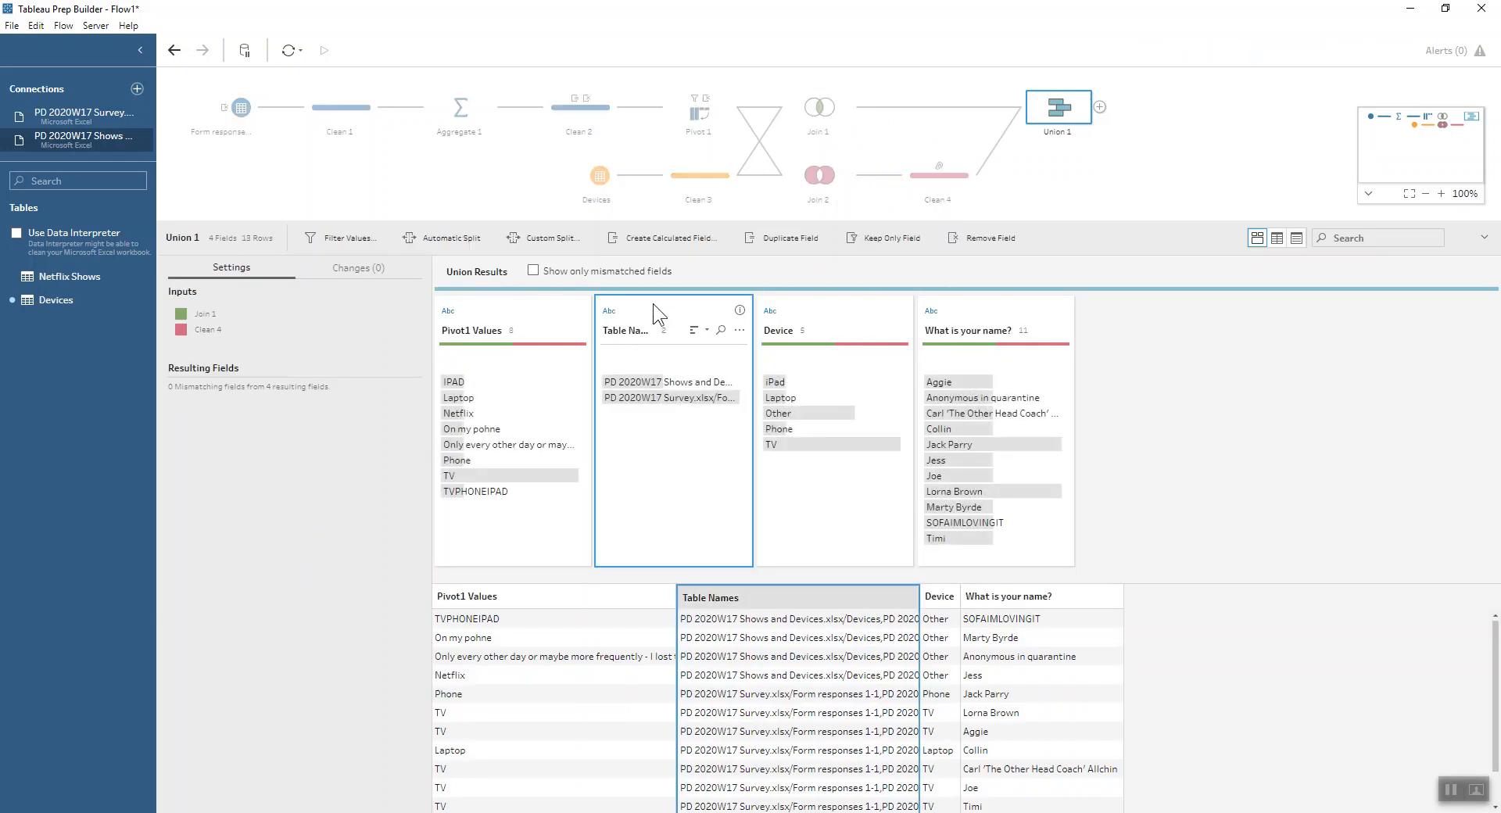
ctrl+click(520, 308)
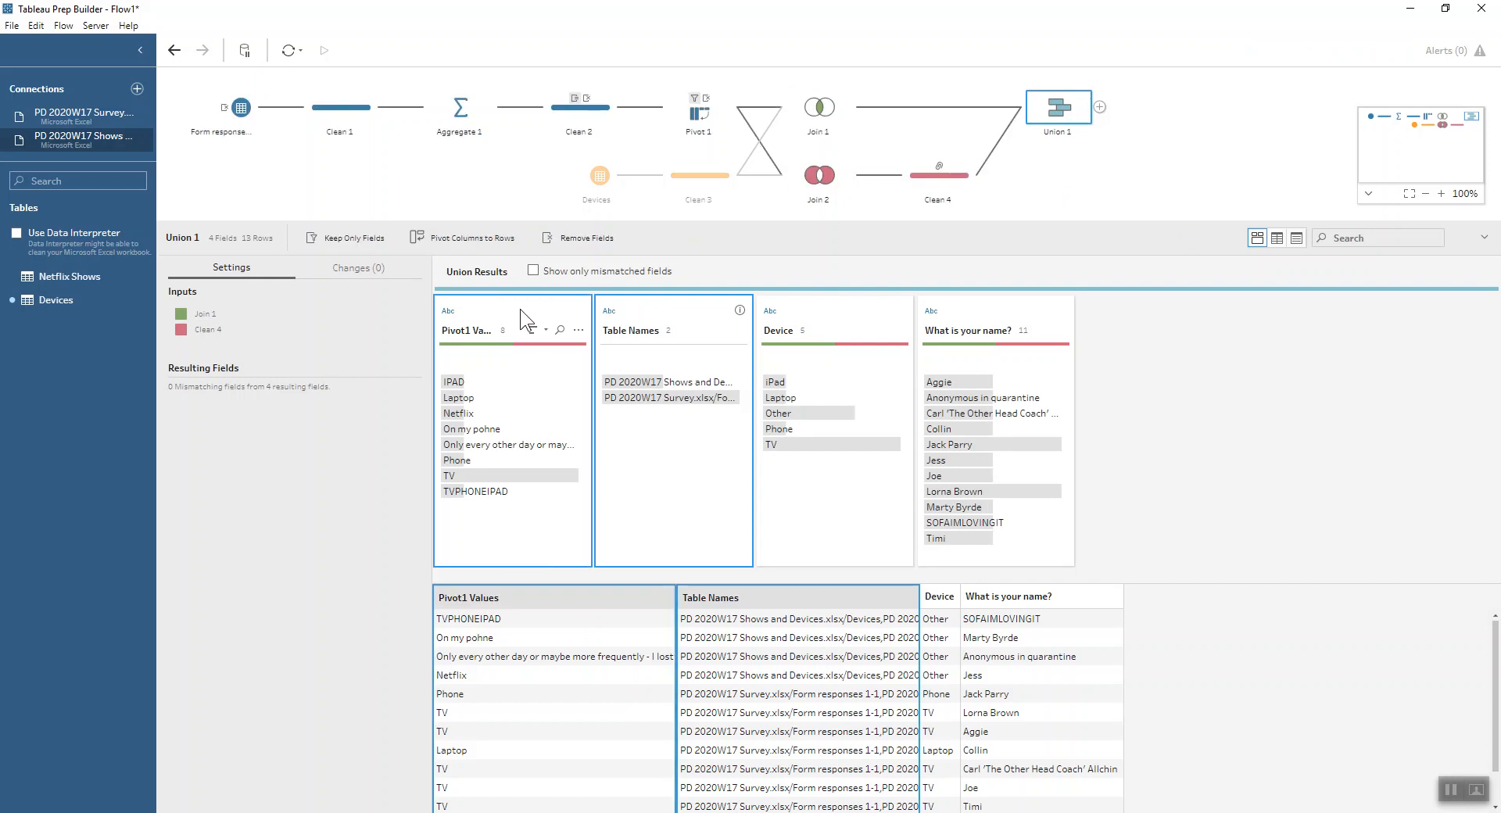
click(576, 241)
mouse_move(499, 444)
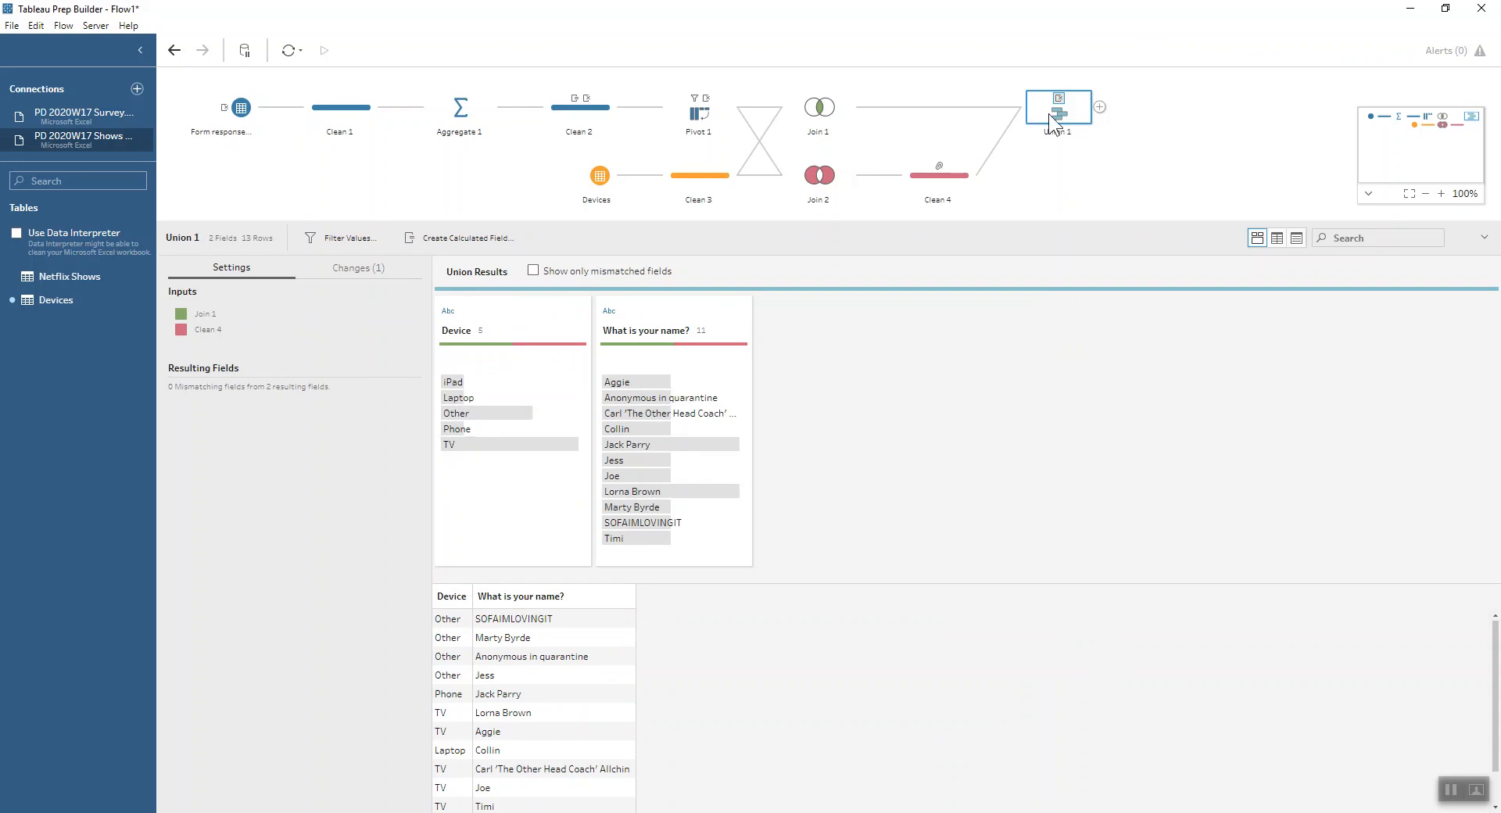
Add an aggregate step after Union 1, grouping by Device and aggregating "What is your name?" as Count Distinct
click(1101, 107)
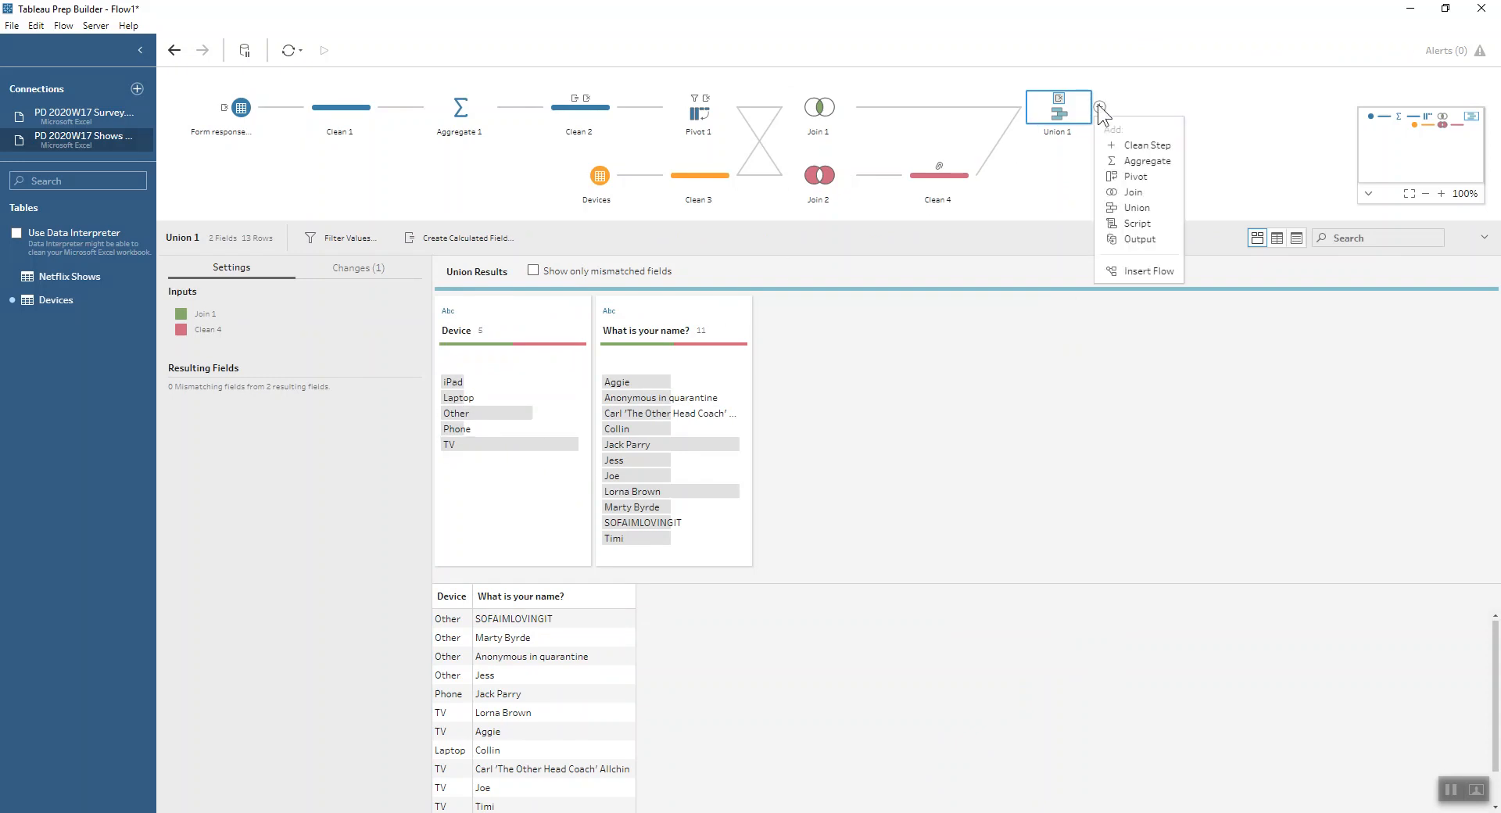
click(1124, 162)
double_click(289, 402)
click(241, 403)
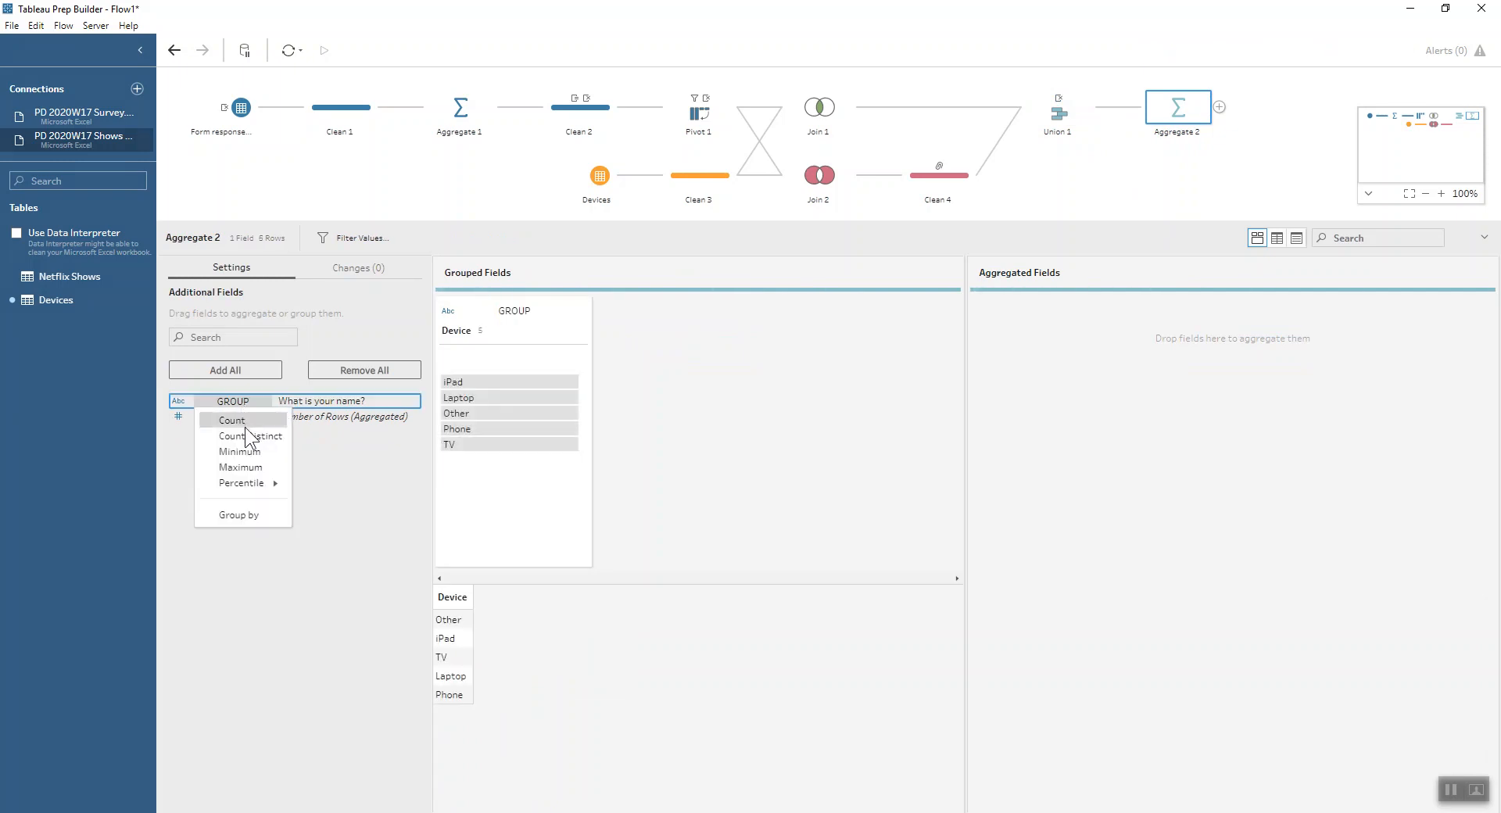
click(247, 430)
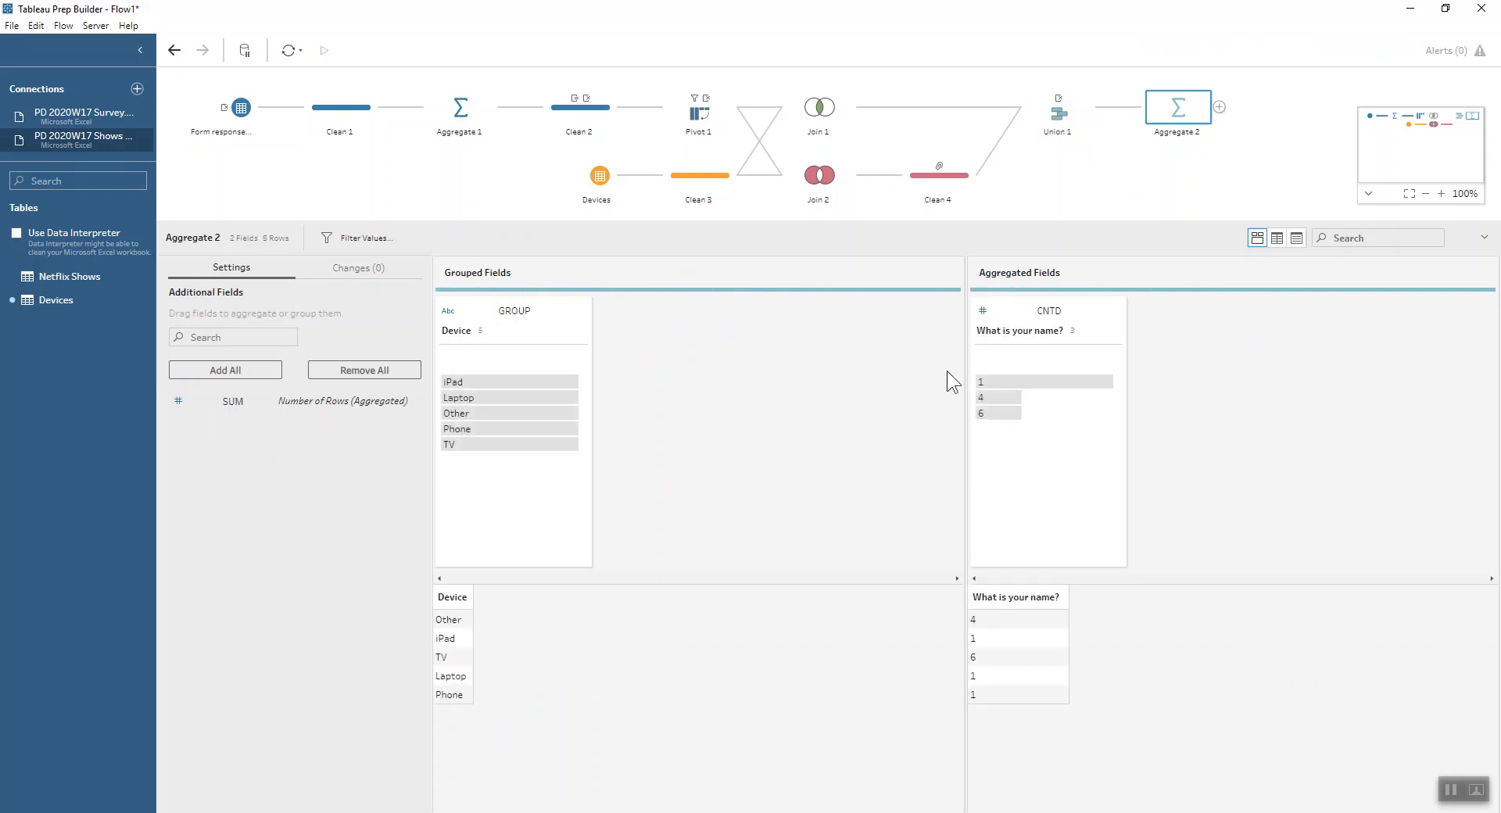
Rename the aggregated "What is your name?" field to Count
click(1016, 331)
double_click(1013, 331)
text(Count)
key(Return)
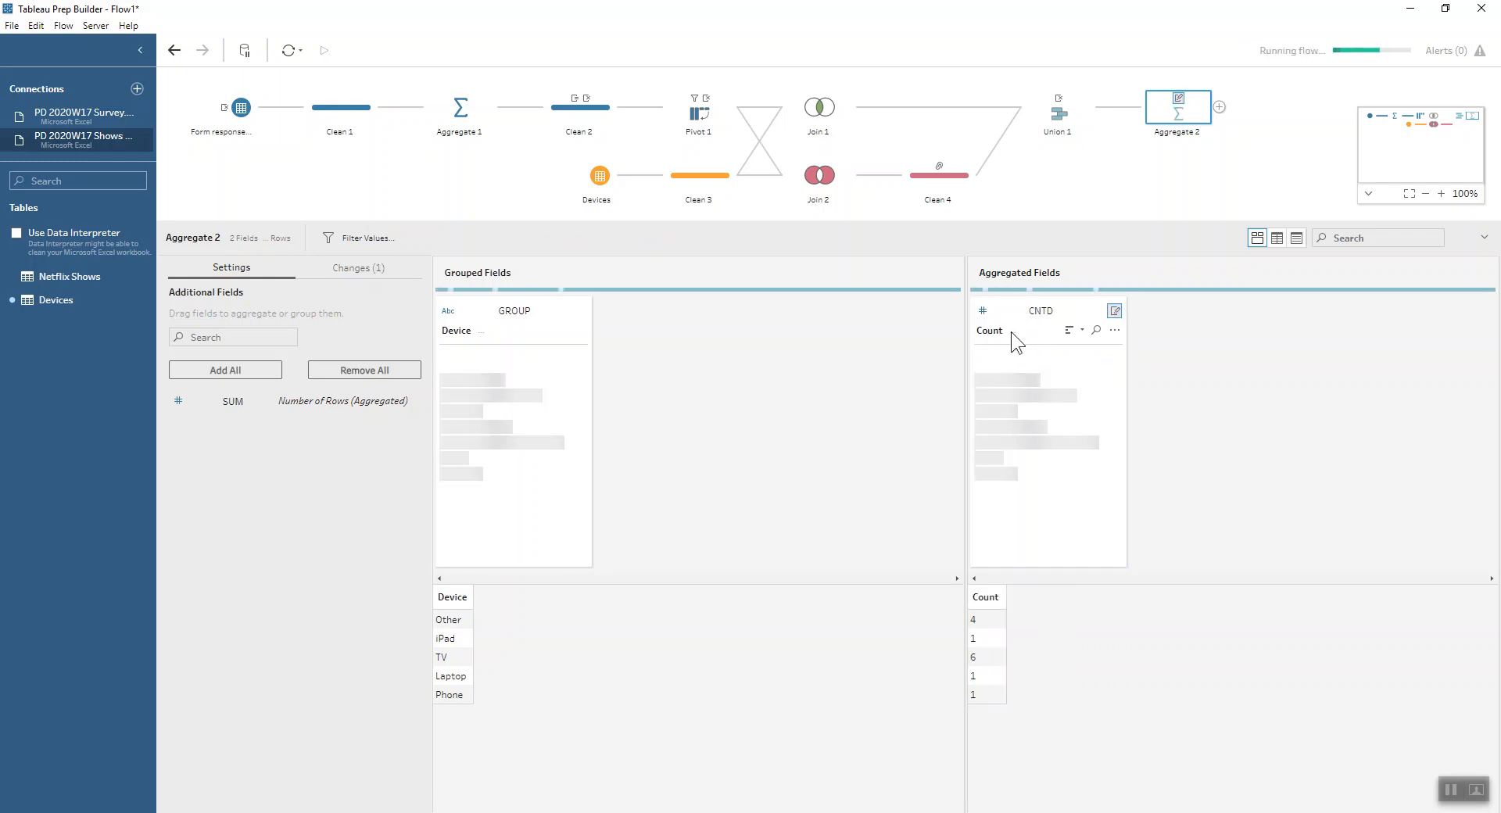